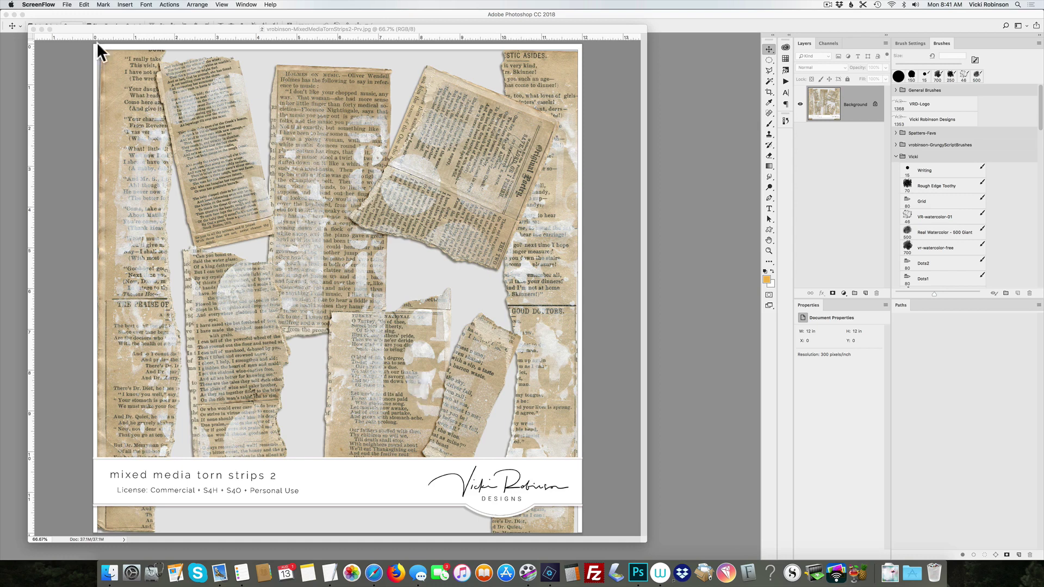
# Step: Close the torn strips preview image and add a Hue/Saturation adjustment layer above Layer 1 copy in the Strip06 copy 2 document
pyautogui.click(31, 29)
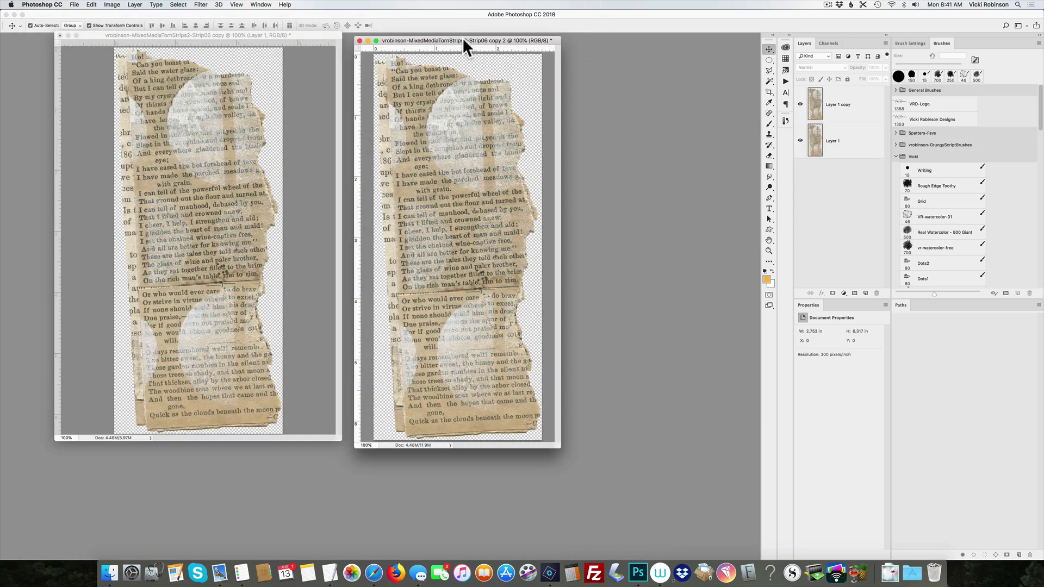
pyautogui.moveTo(464, 38); pyautogui.dragTo(473, 39)
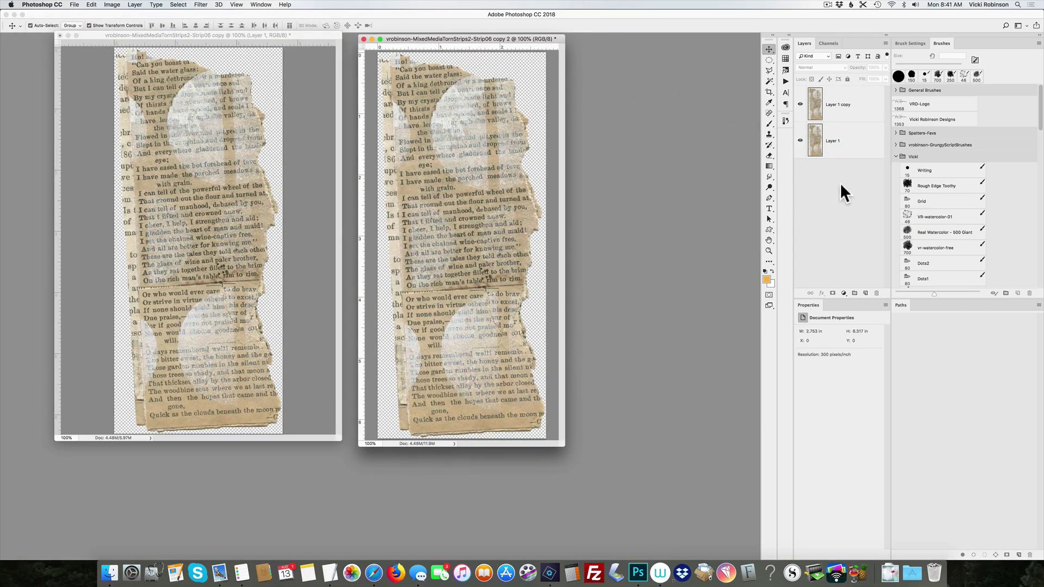
pyautogui.click(868, 109)
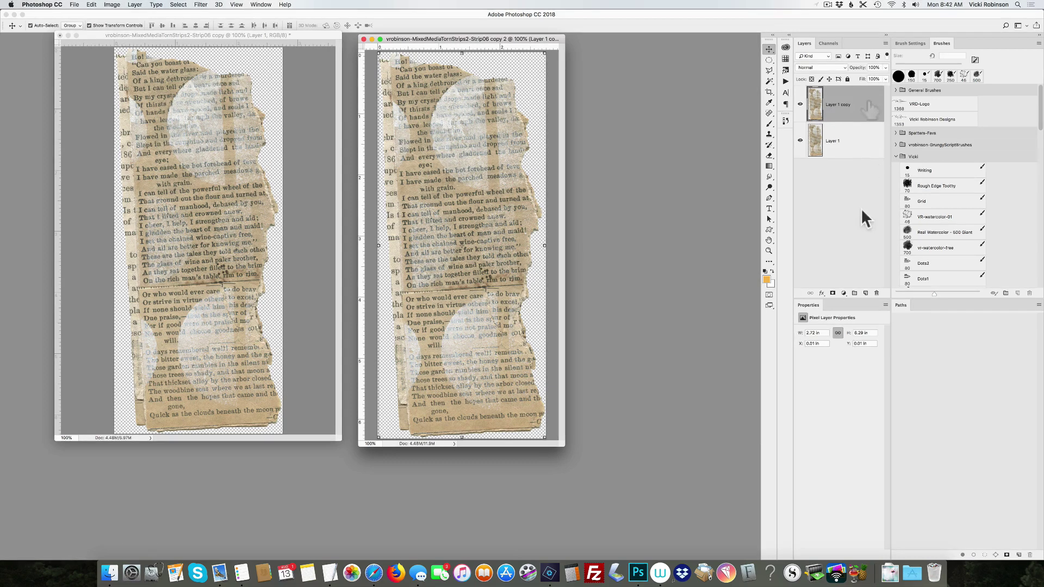
pyautogui.click(844, 293)
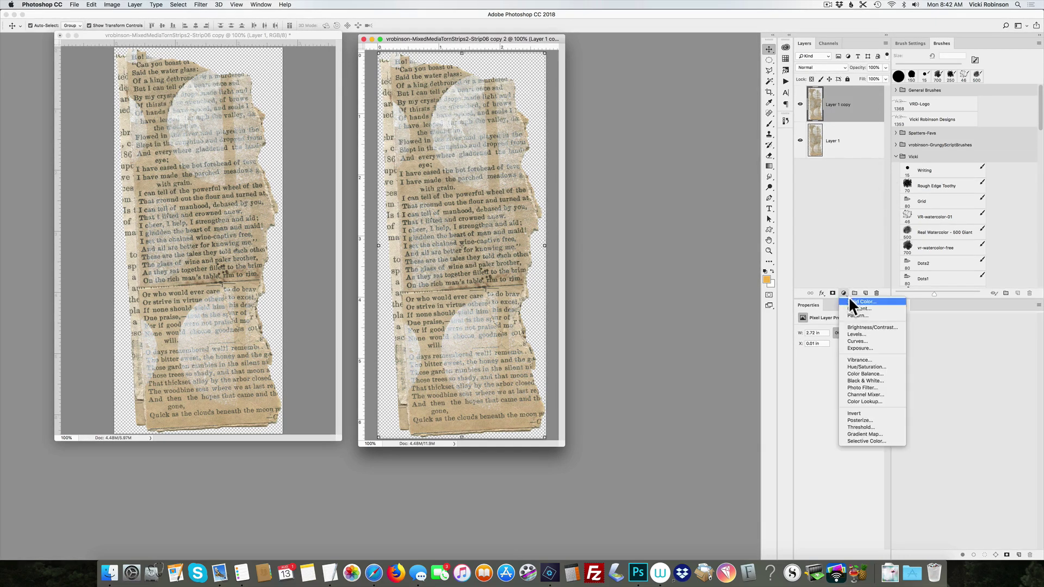
pyautogui.click(865, 367)
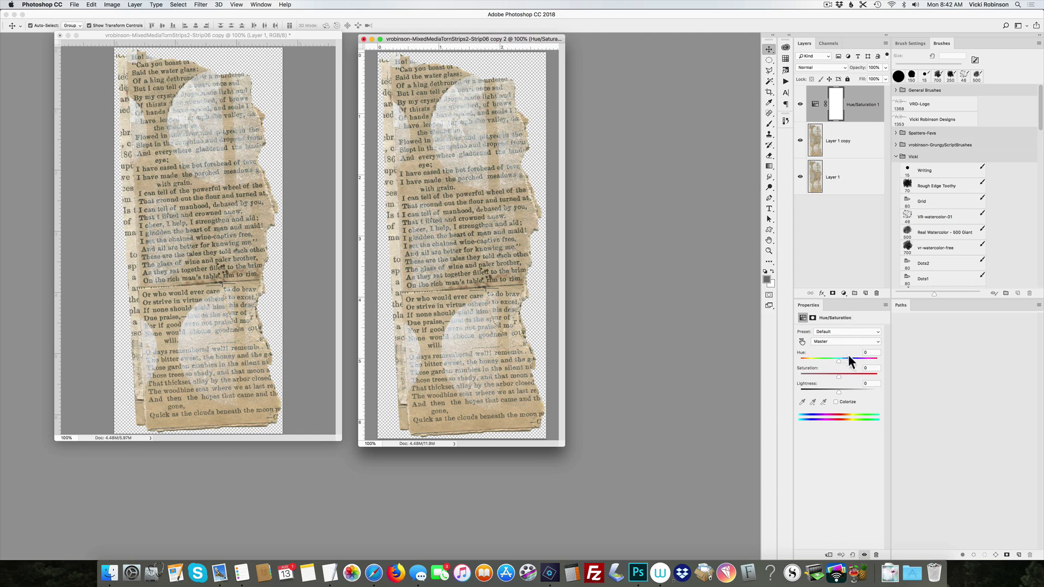
# Step: Try shifting the Master hue to +17 and reset the Hue/Saturation adjustment to its defaults
pyautogui.moveTo(838, 362); pyautogui.dragTo(864, 356)
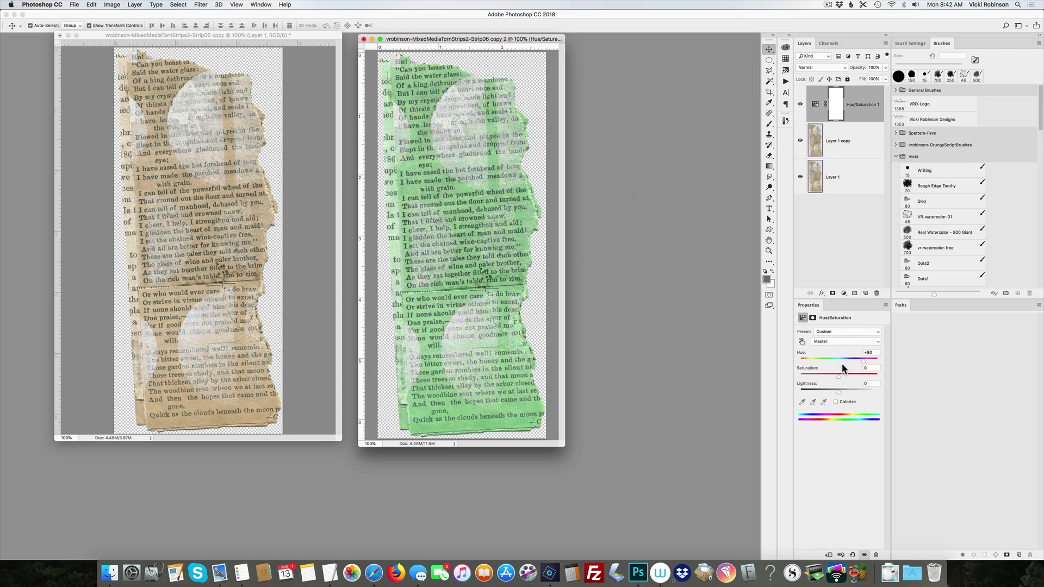
pyautogui.moveTo(865, 364)
pyautogui.mouseDown()
pyautogui.moveTo(831, 369)
pyautogui.moveTo(846, 361)
pyautogui.mouseUp()
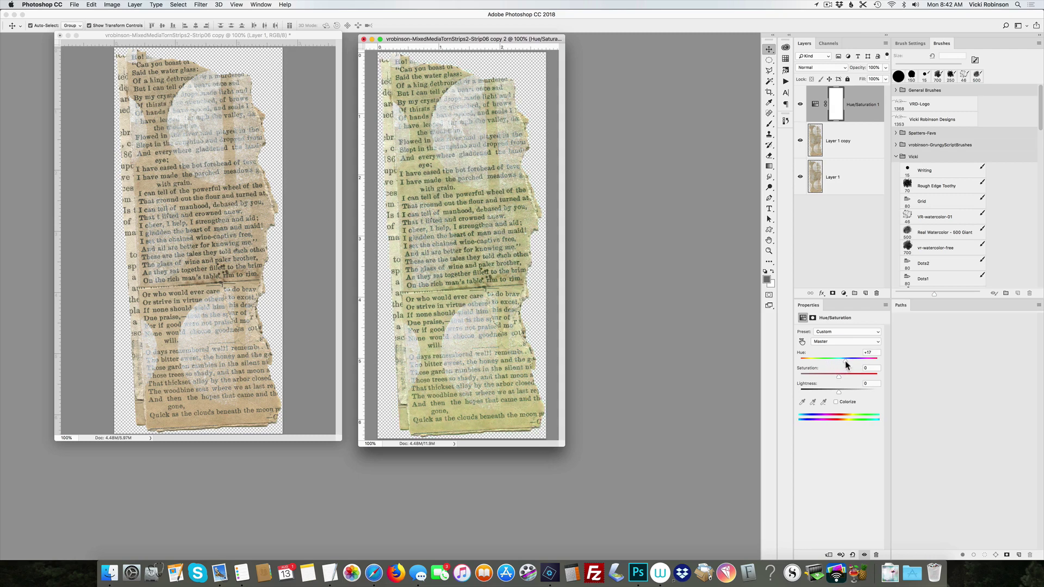
pyautogui.click(851, 555)
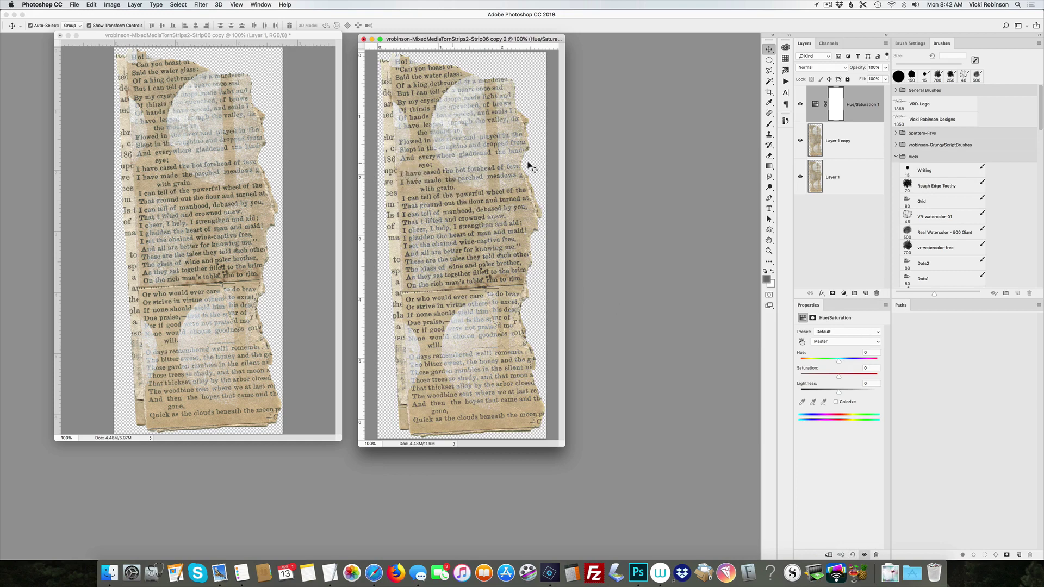
# Step: Restrict the Hue/Saturation adjustment to Yellows and shift the hue to -32 for a reddish pink strip
pyautogui.click(879, 343)
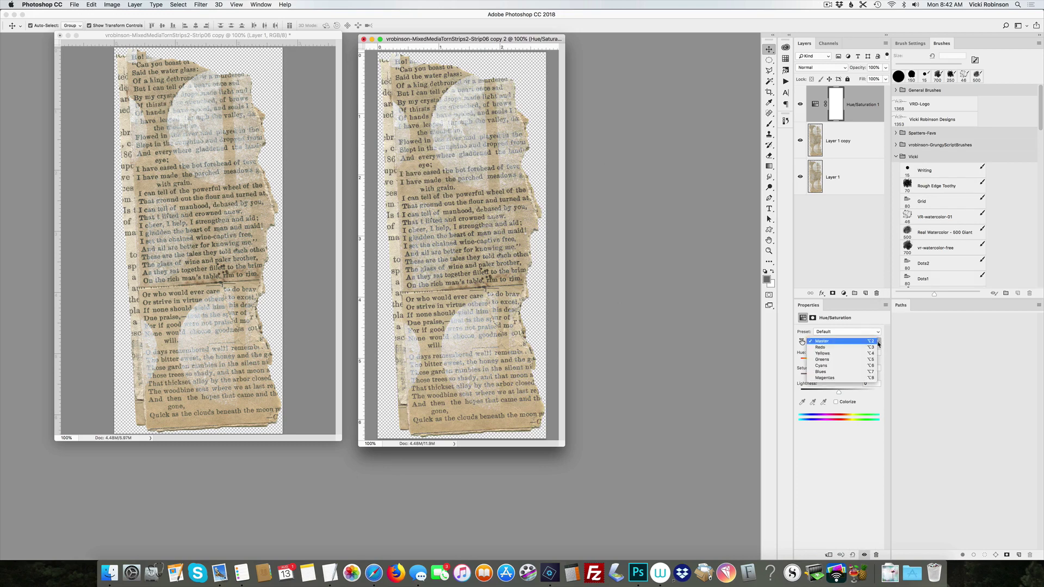
pyautogui.click(849, 355)
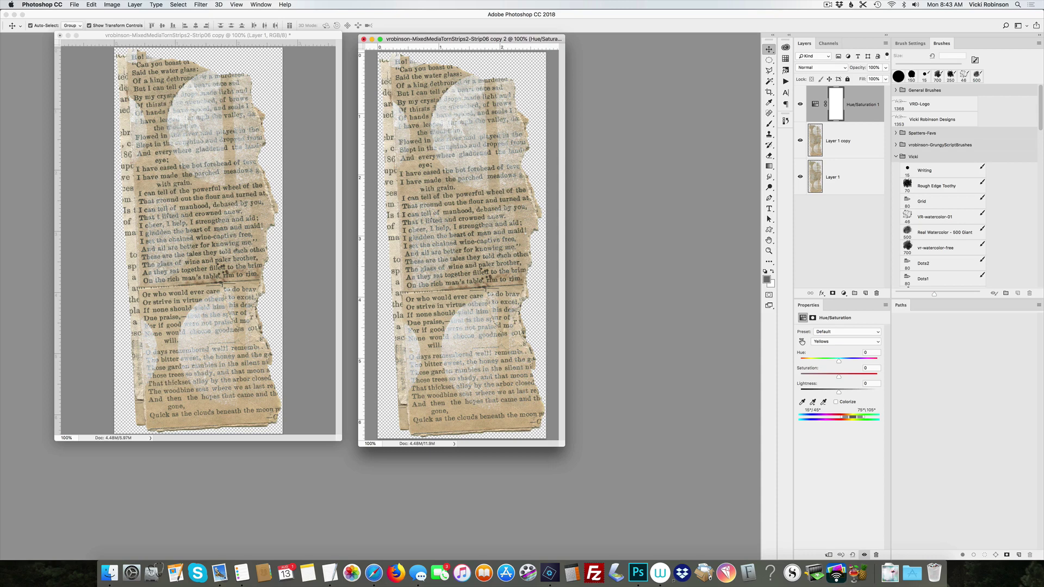
pyautogui.moveTo(839, 360); pyautogui.dragTo(848, 361)
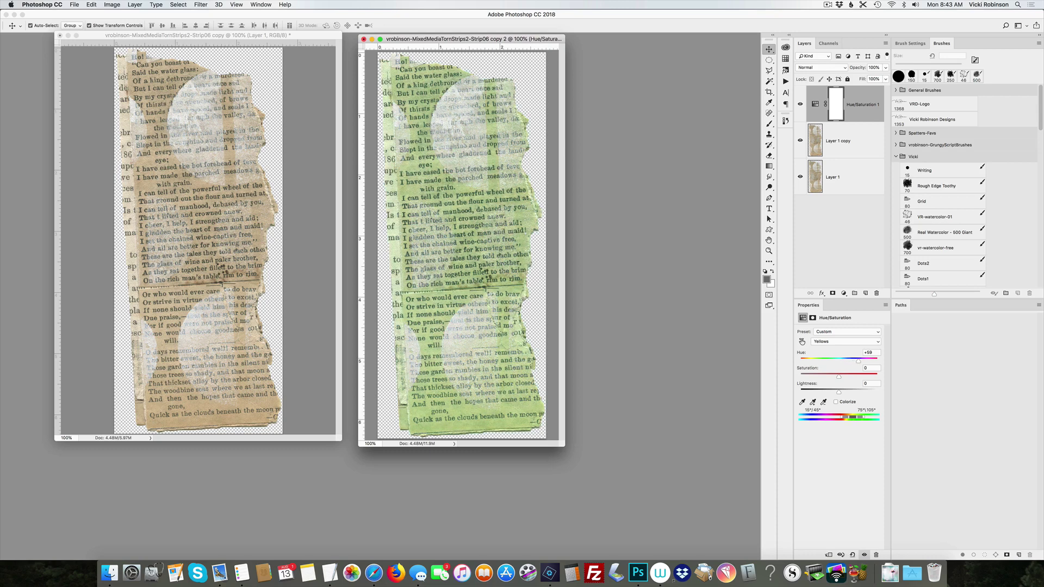
pyautogui.moveTo(859, 361); pyautogui.dragTo(827, 361)
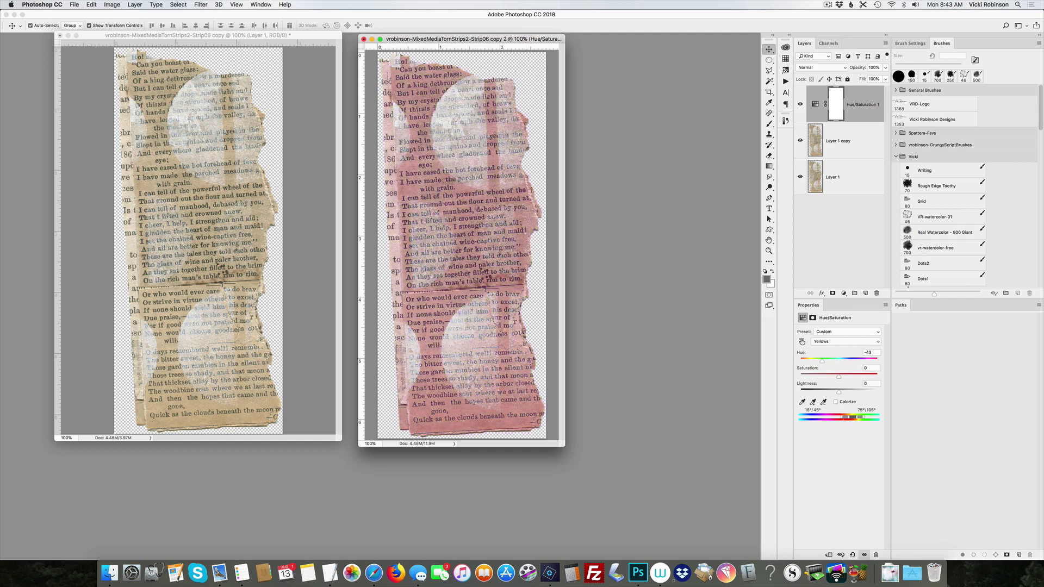
pyautogui.moveTo(824, 361); pyautogui.dragTo(827, 361)
# Step: Widen the Yellows range by adding a colour sample, and set hue to -39, saturation to +29 and lightness to -29
pyautogui.click(813, 402)
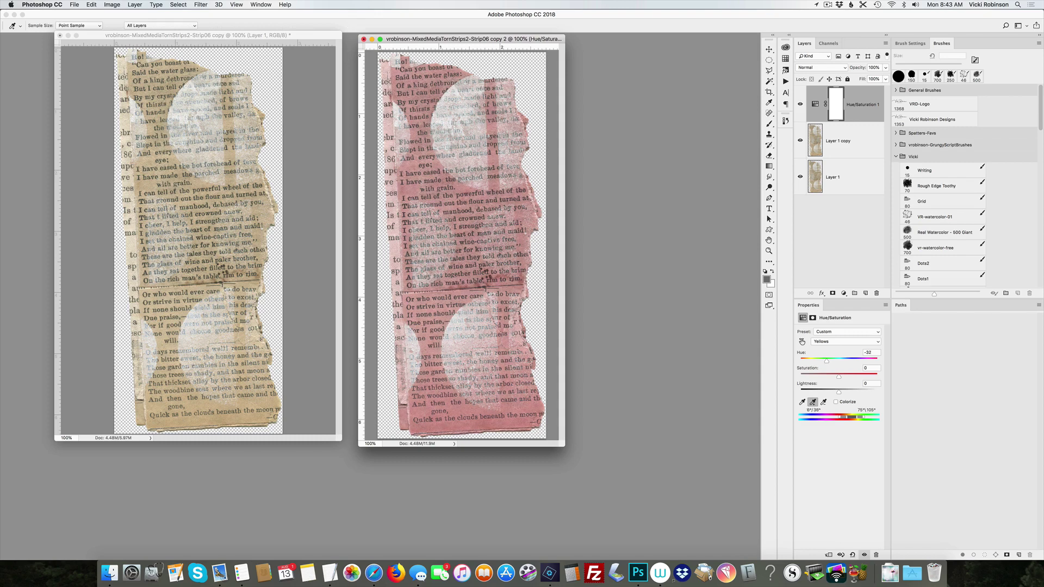
pyautogui.moveTo(829, 361); pyautogui.dragTo(846, 360)
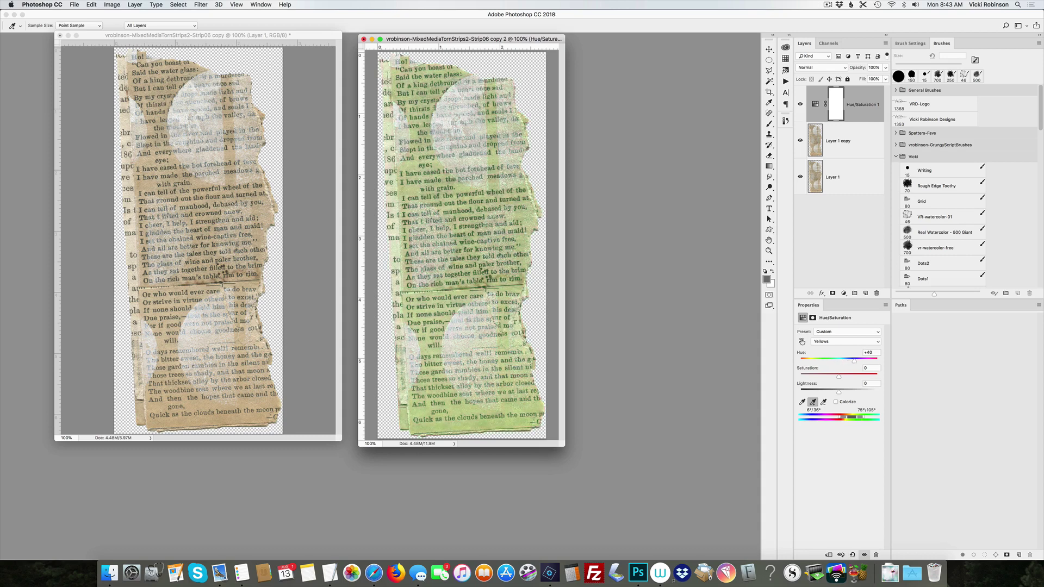
pyautogui.moveTo(852, 361)
pyautogui.mouseDown()
pyautogui.moveTo(825, 361)
pyautogui.moveTo(833, 376)
pyautogui.moveTo(851, 377)
pyautogui.mouseUp()
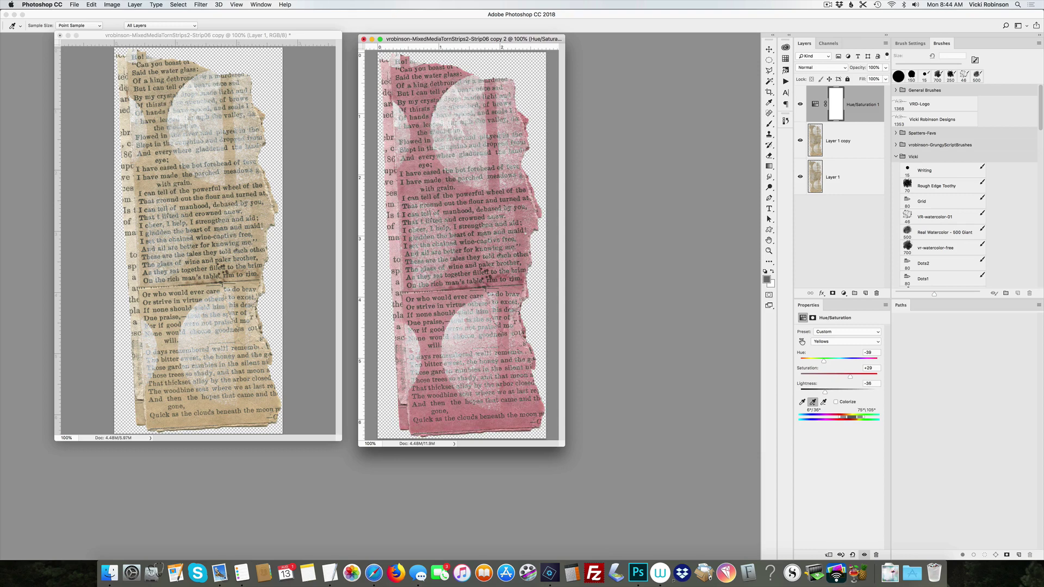
pyautogui.moveTo(826, 393); pyautogui.dragTo(830, 393)
pyautogui.click(846, 342)
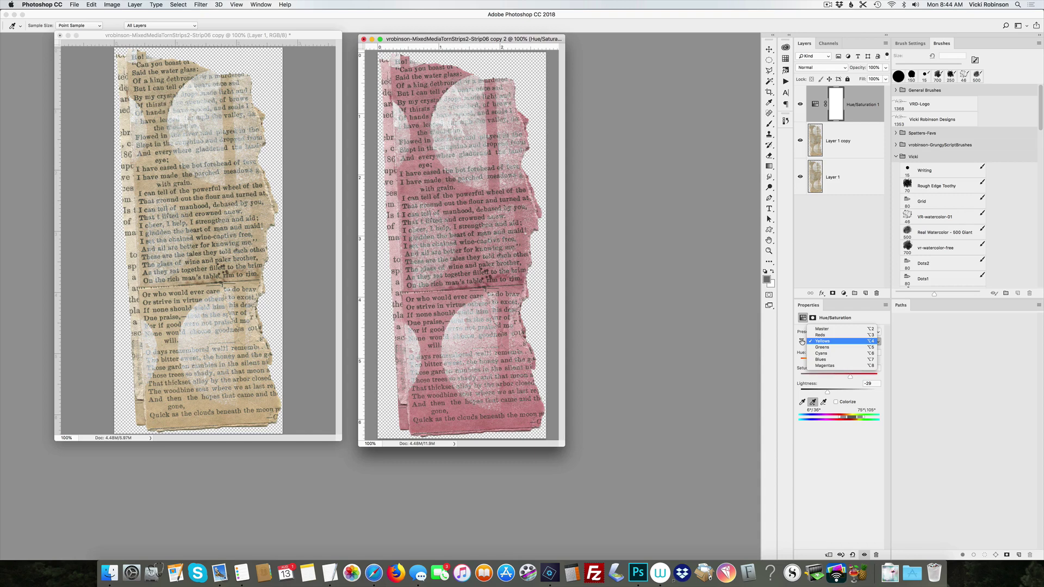
pyautogui.click(801, 341)
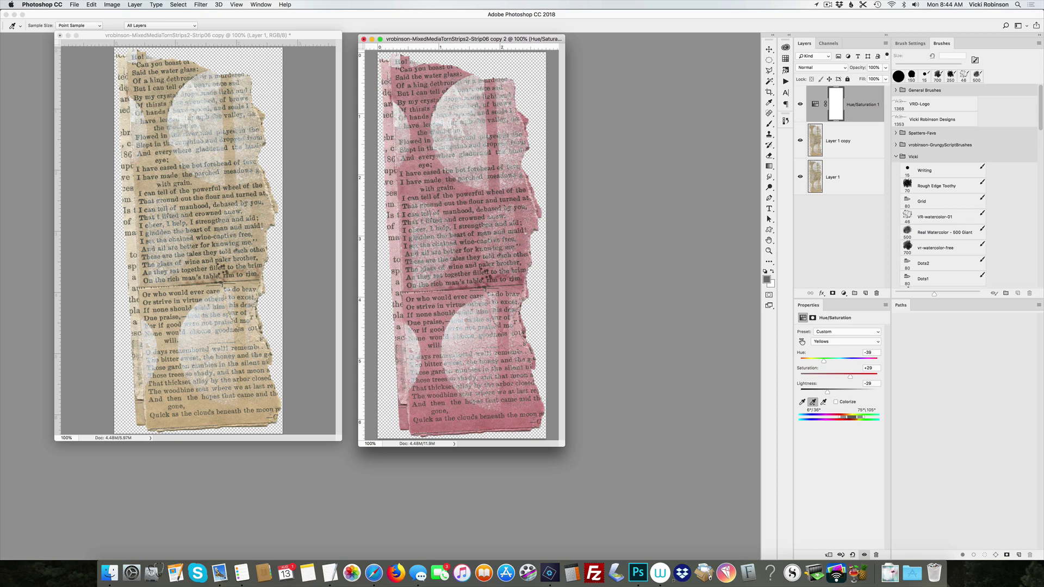
# Step: Open the direct Hue/Saturation image adjustment for Layer 1 copy to view its options, and cancel it
pyautogui.click(112, 4)
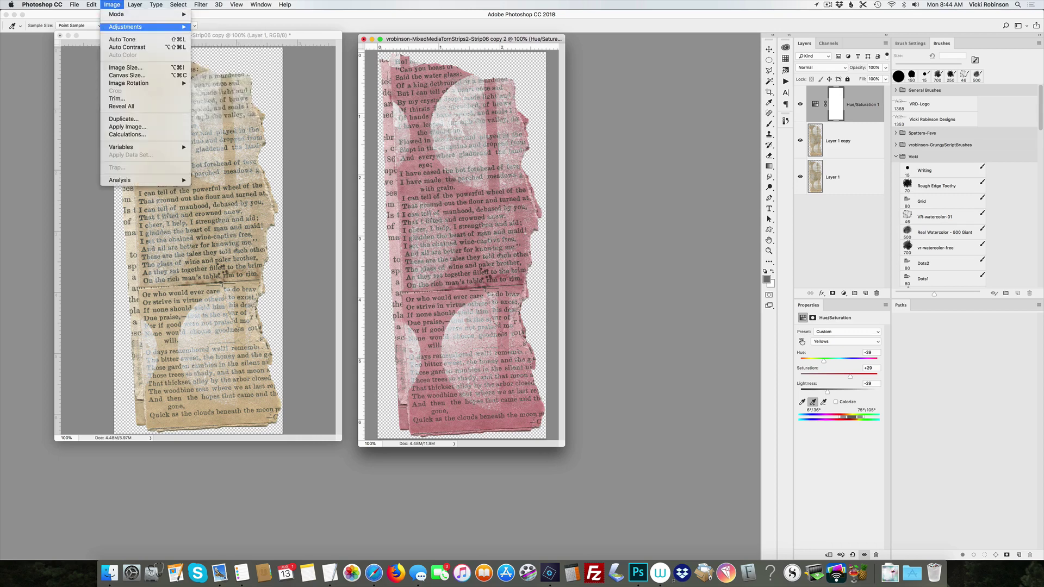
pyautogui.moveTo(125, 27)
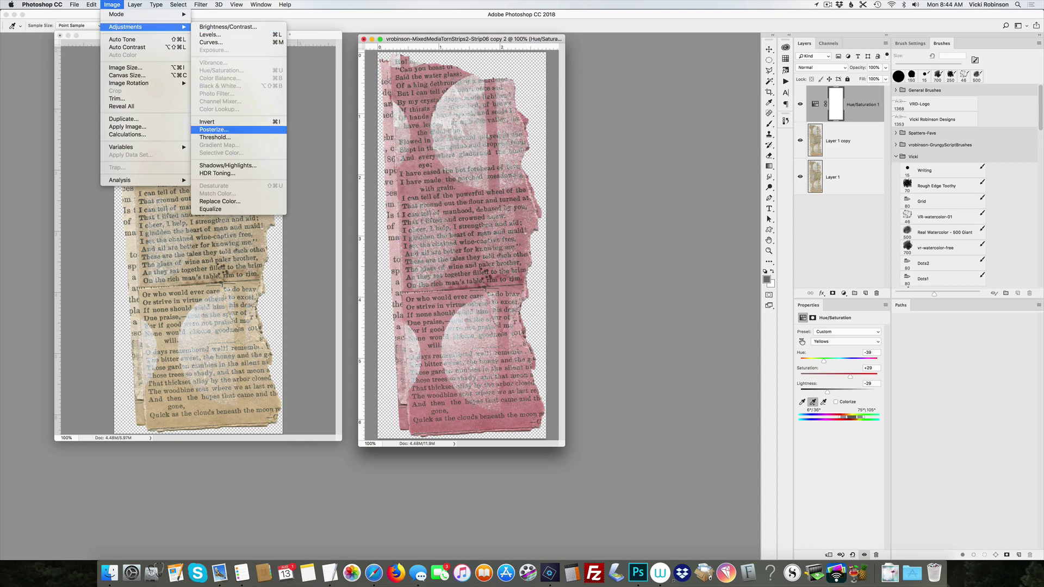
pyautogui.press('Escape')
pyautogui.click(843, 140)
pyautogui.press('v')
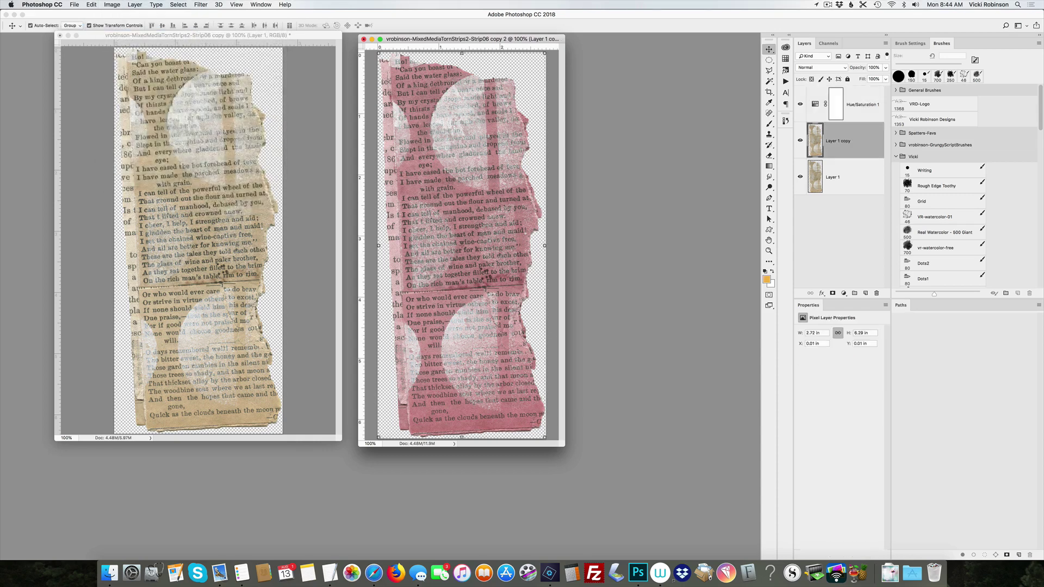
pyautogui.click(112, 4)
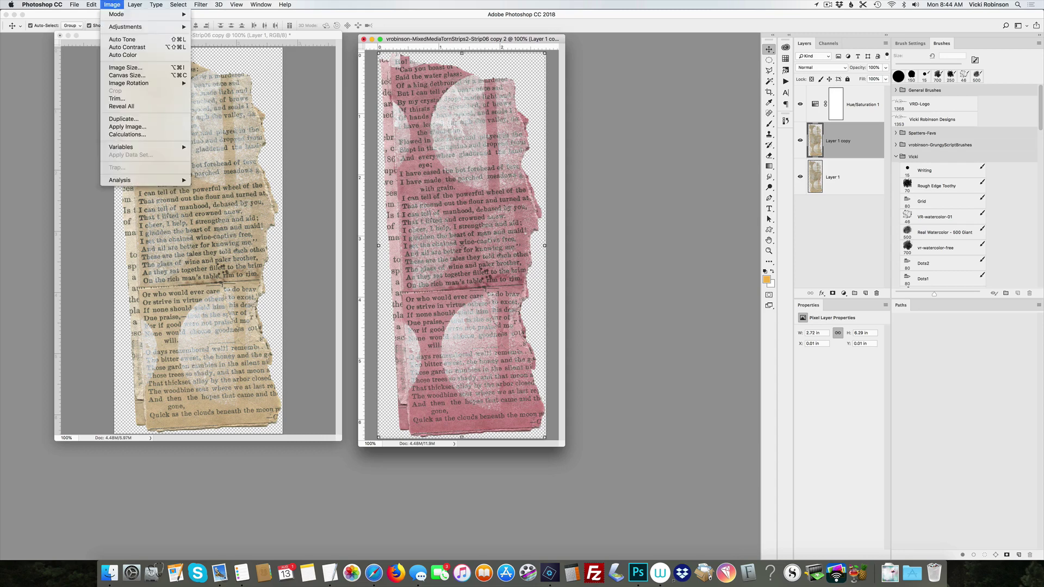
pyautogui.moveTo(125, 27)
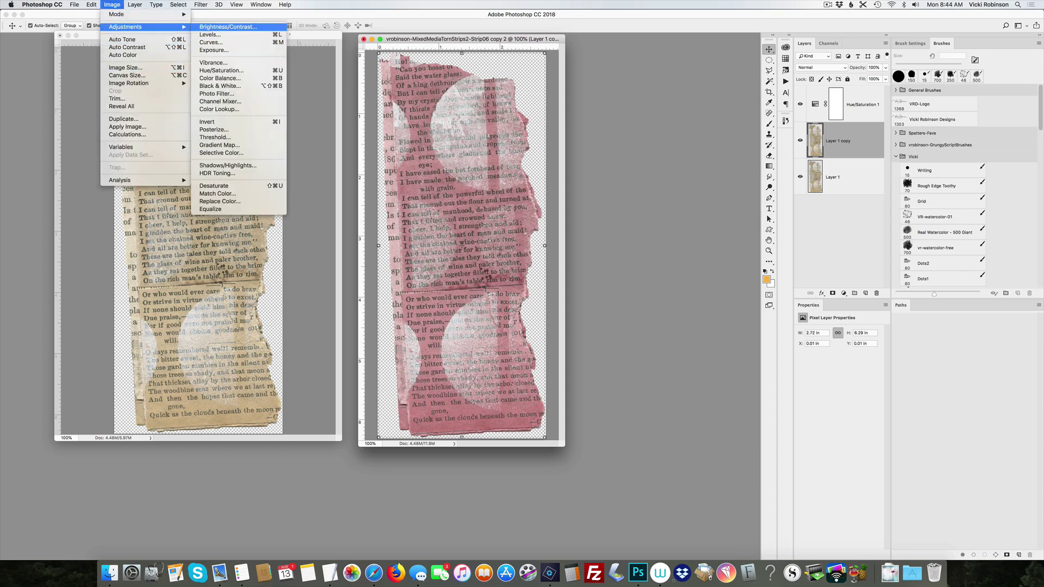
pyautogui.click(221, 70)
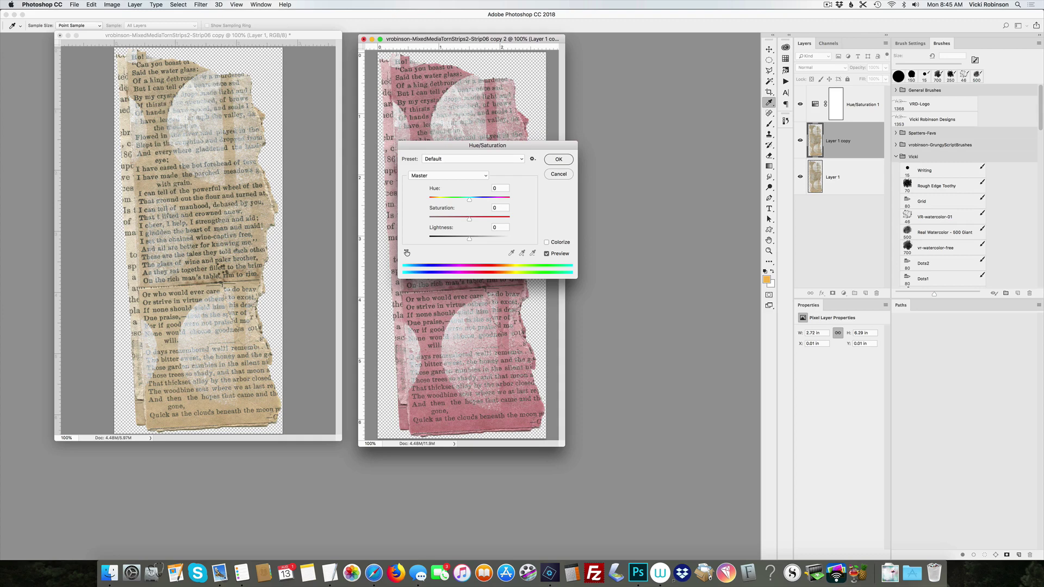
pyautogui.press('Escape')
pyautogui.press('v')
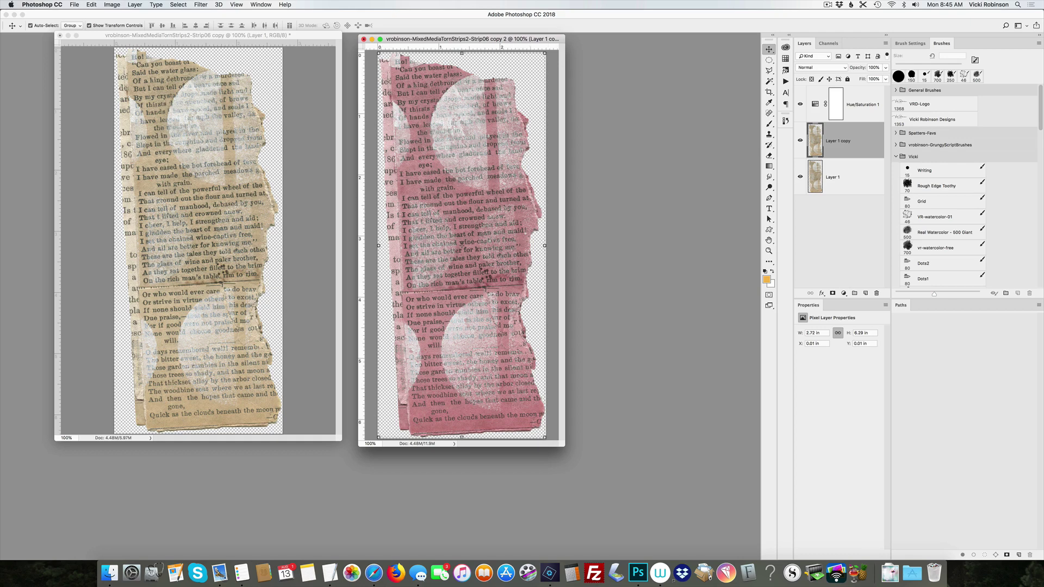
# Step: Open Replace Color on Layer 1 of the Strip06 copy document and compare its image preview with the selection mask
pyautogui.click(261, 42)
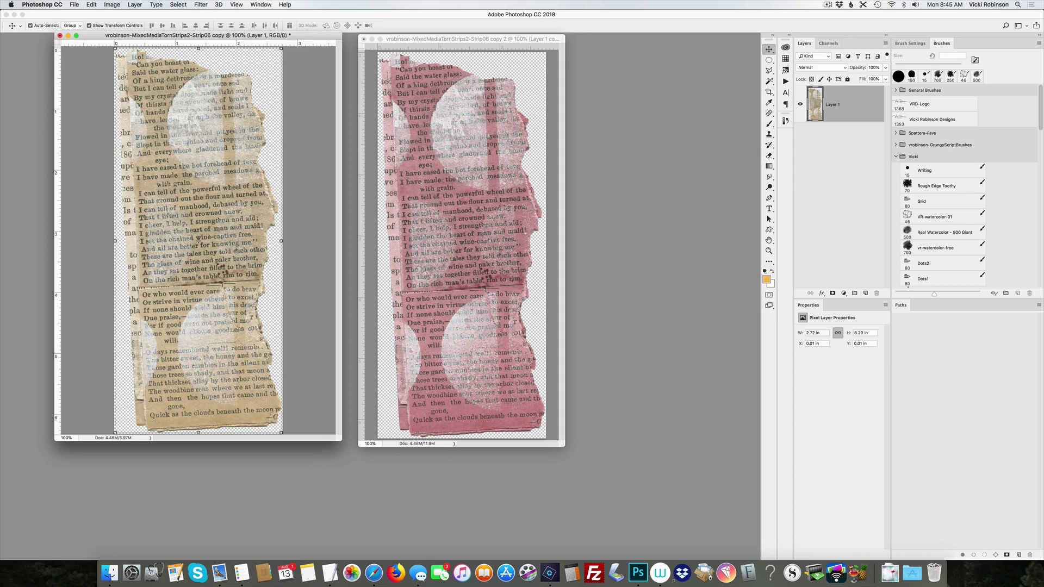
pyautogui.click(112, 4)
pyautogui.moveTo(125, 27)
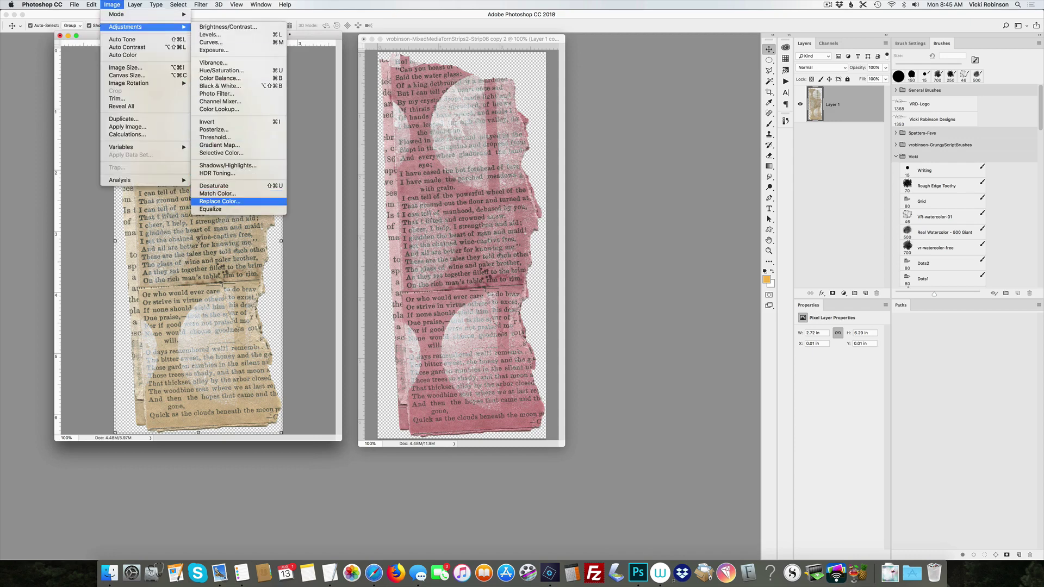
pyautogui.click(220, 201)
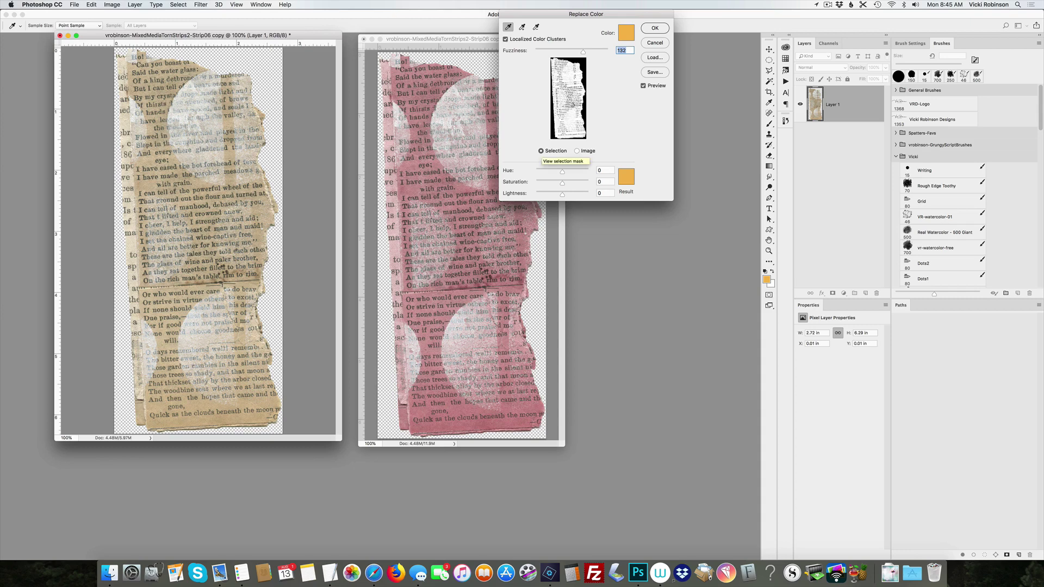
pyautogui.click(582, 151)
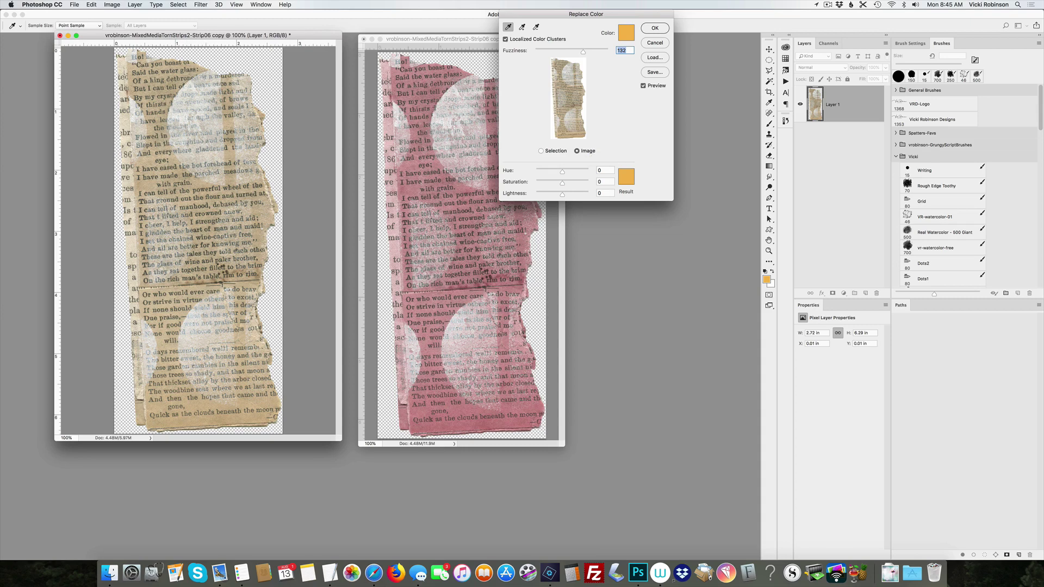
pyautogui.click(541, 151)
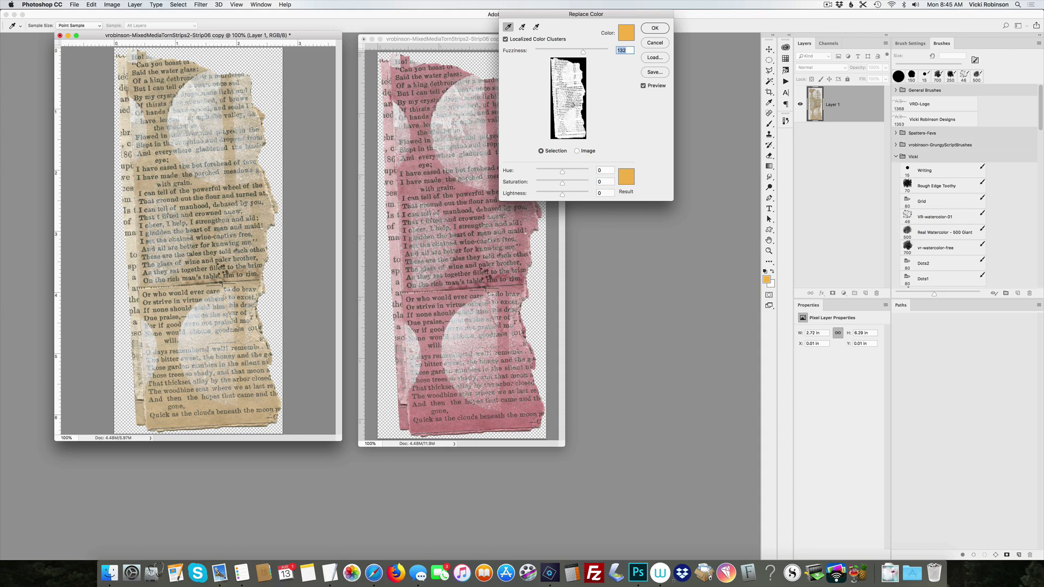
# Step: Set the Replace Color selection colour to a muted tan and add a paler tan sample from the strip preview
pyautogui.click(626, 33)
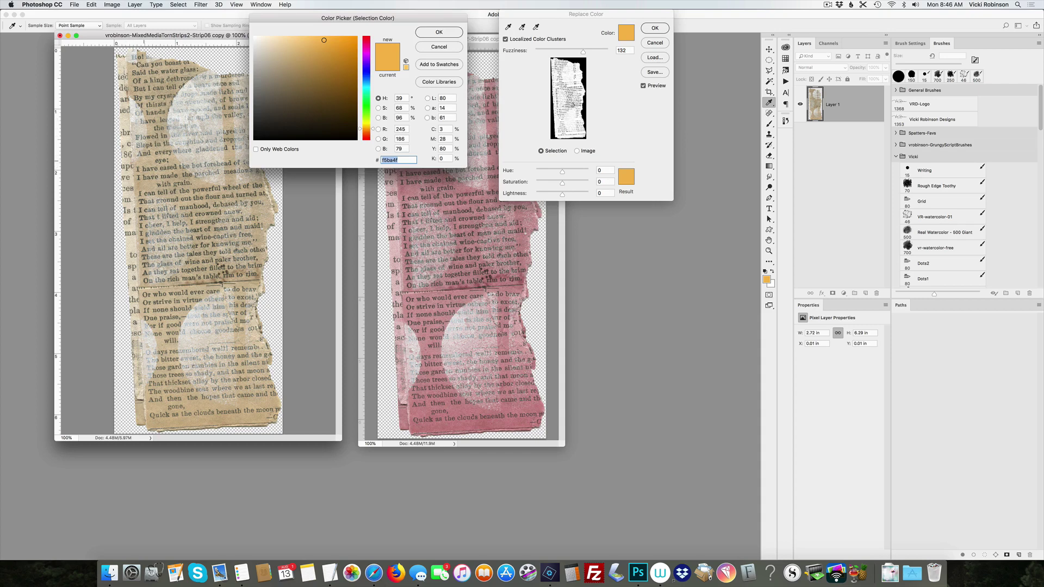
pyautogui.click(279, 52)
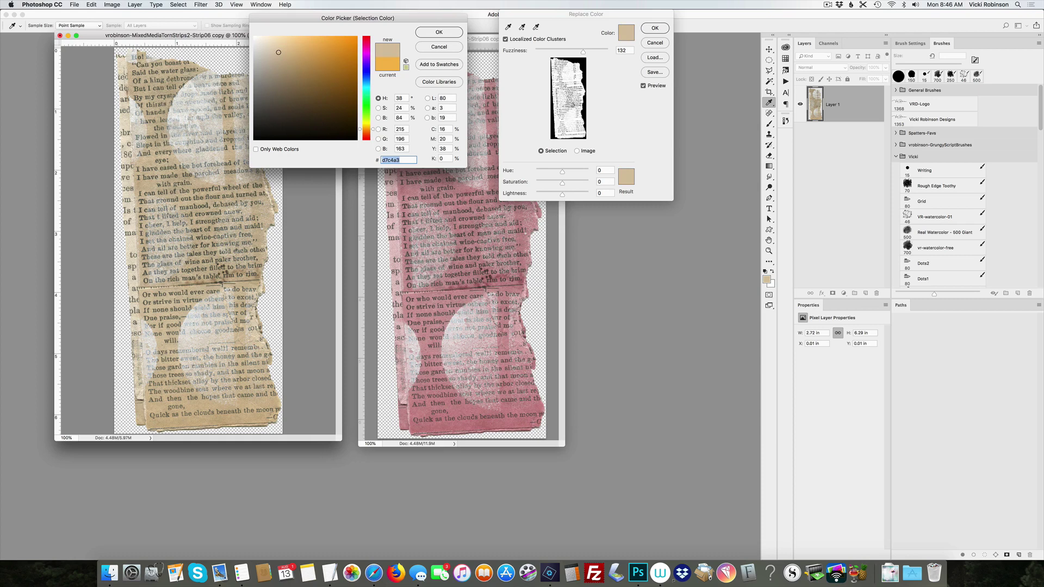
pyautogui.press('Return')
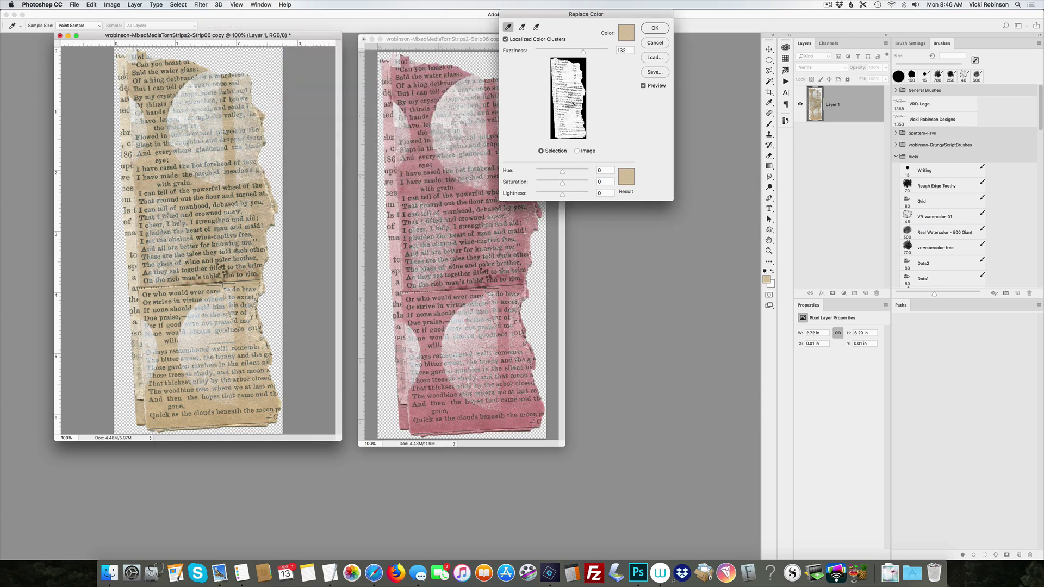
pyautogui.click(522, 27)
pyautogui.click(572, 104)
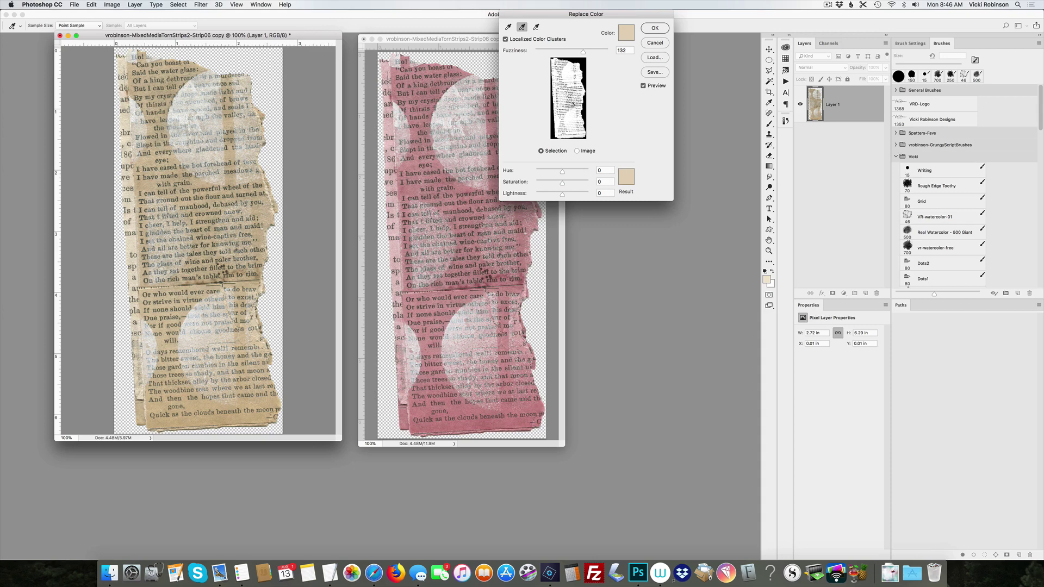
# Step: Set the Replace Color result colour to the aqua swatch a1e2d6
pyautogui.click(625, 176)
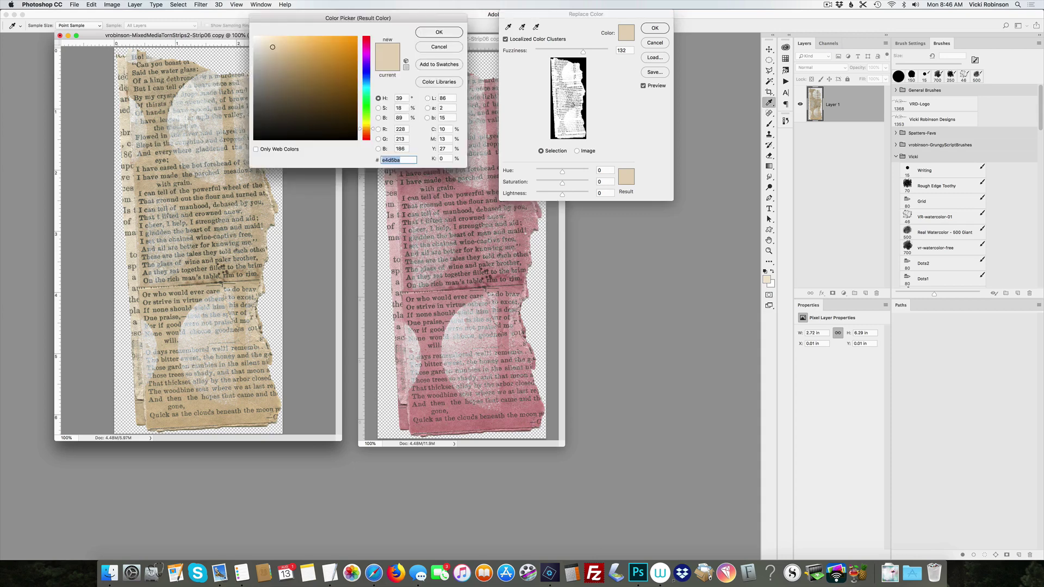
pyautogui.click(785, 59)
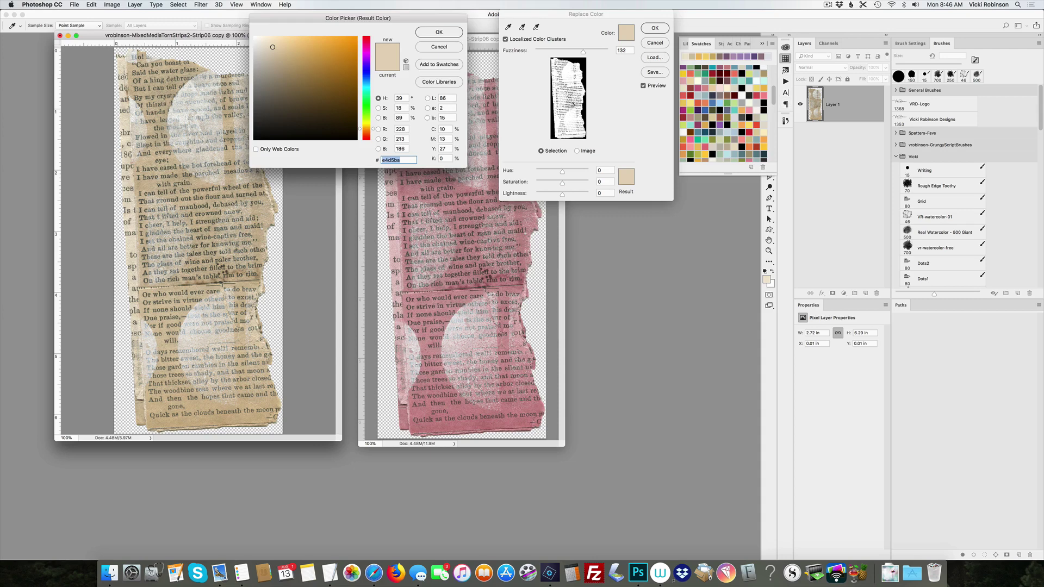
pyautogui.click(691, 80)
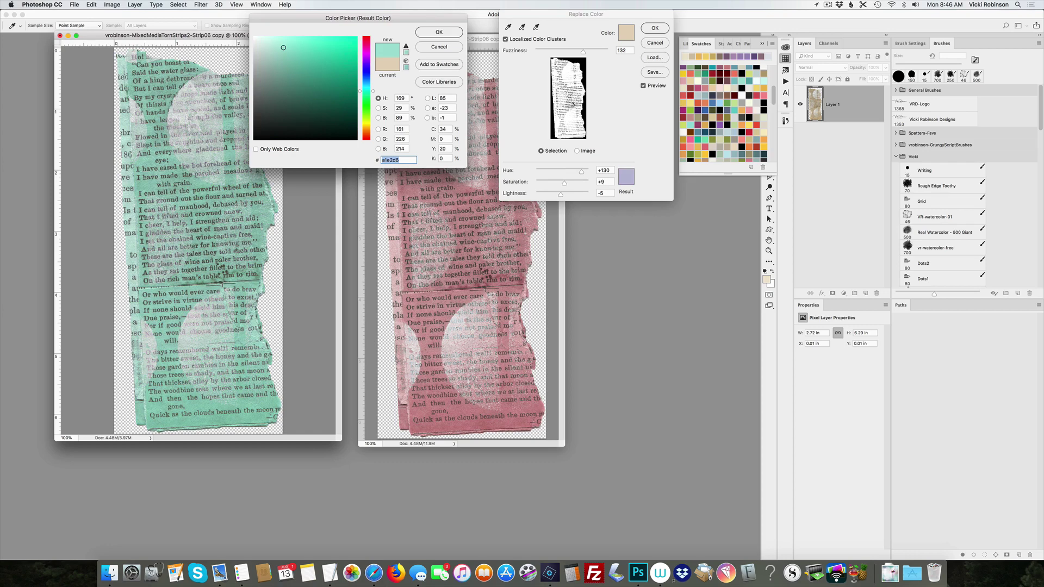
pyautogui.press('Return')
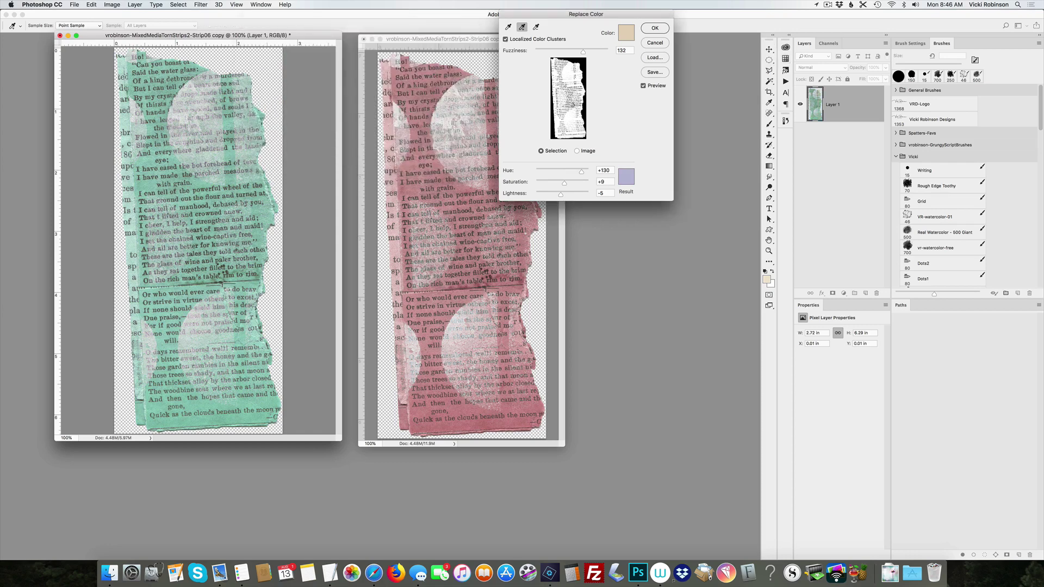
# Step: Lower the Replace Color fuzziness to 23 to narrow the selected tan range
pyautogui.moveTo(583, 52); pyautogui.dragTo(577, 52)
pyautogui.hotkey('shift', 'Down')
pyautogui.hotkey('shift', 'Down')
pyautogui.hotkey('shift', 'Down')
pyautogui.press('Down')
pyautogui.press('Down')
pyautogui.press('Down')
pyautogui.press('Down')
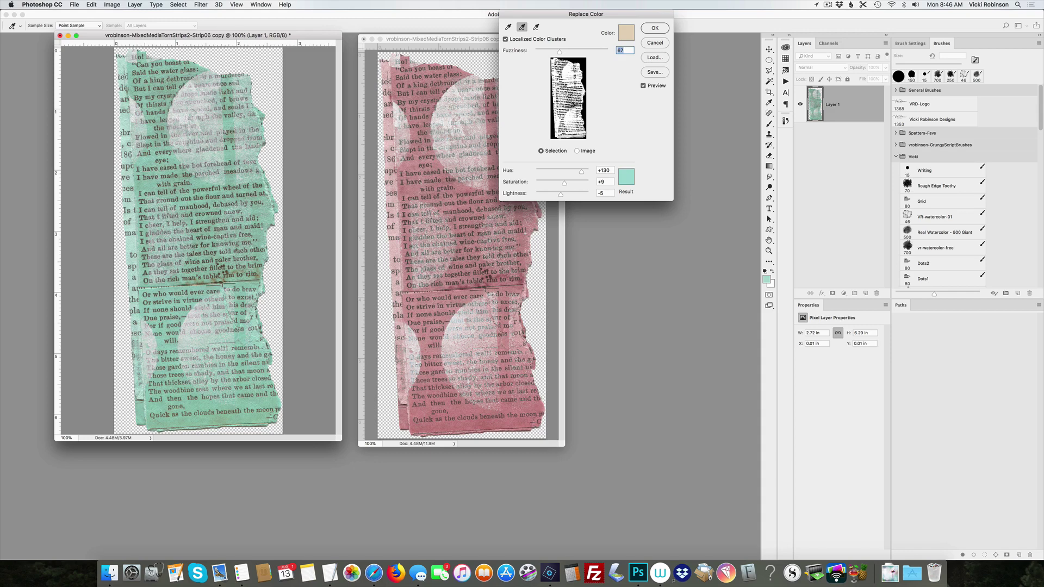
pyautogui.hotkey('shift', 'Down')
pyautogui.hotkey('shift', 'Down')
pyautogui.hotkey('shift', 'Down')
pyautogui.press('Down')
pyautogui.press('Down')
pyautogui.press('Down')
pyautogui.press('Down')
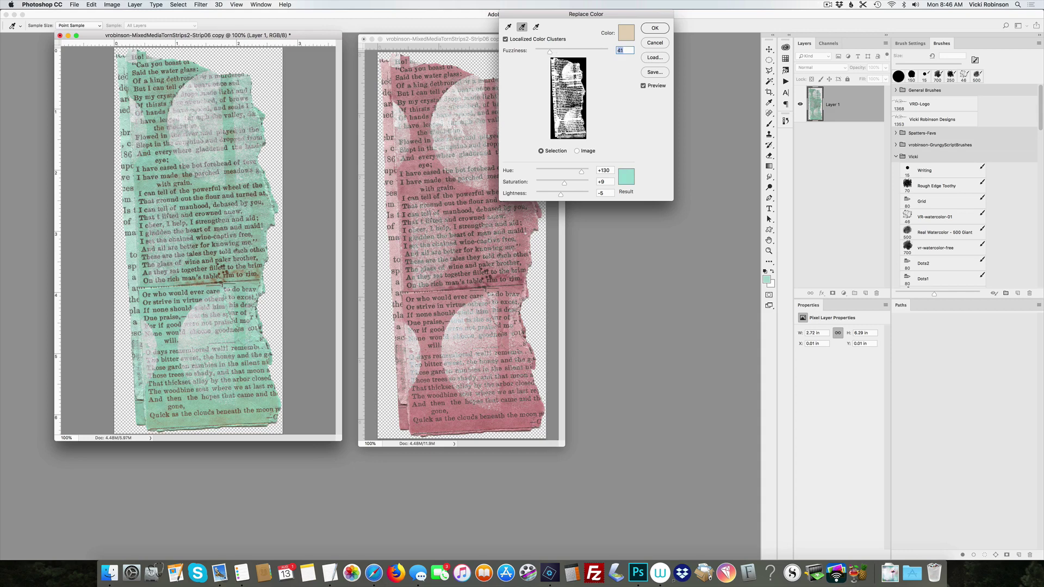
pyautogui.hotkey('shift', 'Down')
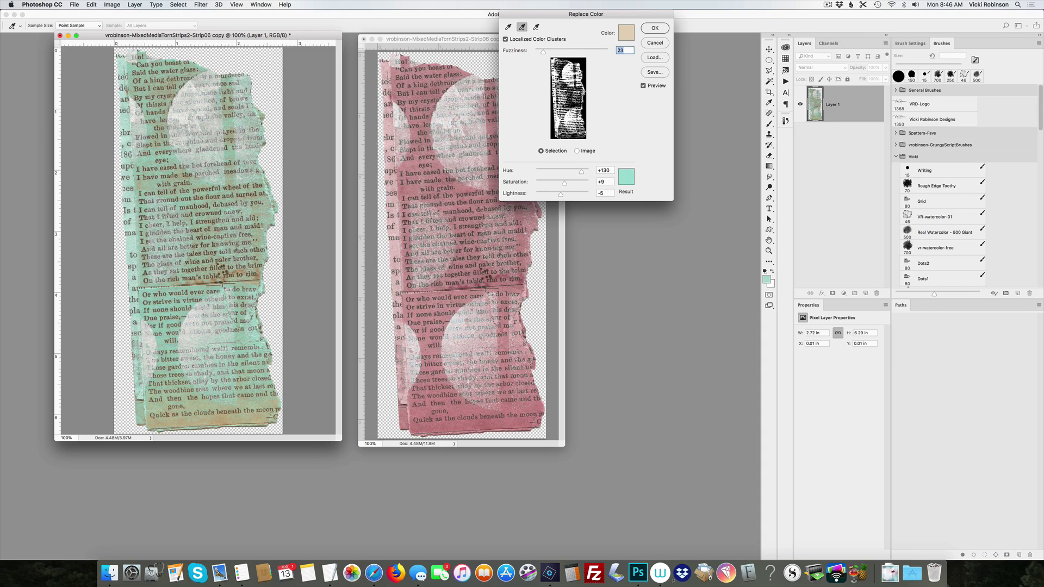
# Step: Raise the Replace Color fuzziness to 72 to widen the selected range
pyautogui.hotkey('shift', 'Up')
pyautogui.hotkey('shift', 'Up')
pyautogui.press('Down')
pyautogui.press('Down')
pyautogui.hotkey('shift', 'Up')
pyautogui.hotkey('shift', 'Up')
pyautogui.hotkey('shift', 'Up')
pyautogui.hotkey('shift', 'Up')
pyautogui.hotkey('shift', 'Up')
pyautogui.hotkey('shift', 'Up')
pyautogui.hotkey('shift', 'Up')
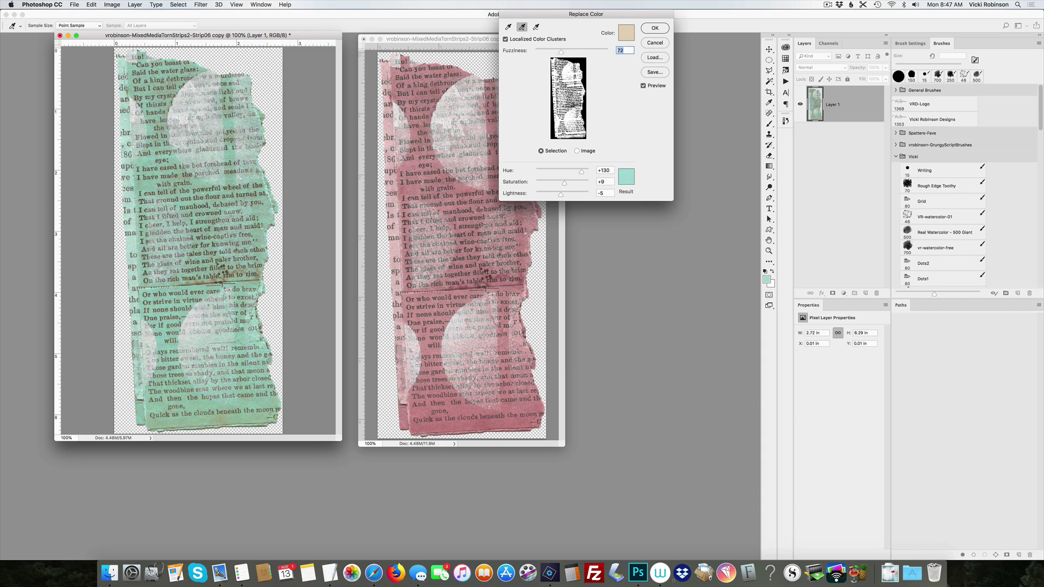
# Step: Reduce the Replace Color fuzziness to 48
pyautogui.press('Up')
pyautogui.press('Up')
pyautogui.press('Up')
pyautogui.press('Up')
pyautogui.hotkey('shift', 'Down')
pyautogui.hotkey('shift', 'Down')
pyautogui.press('Down')
pyautogui.press('Down')
pyautogui.press('Down')
pyautogui.press('Down')
pyautogui.moveTo(568, 51)
pyautogui.mouseDown()
pyautogui.moveTo(593, 52)
pyautogui.moveTo(563, 52)
pyautogui.mouseUp()
pyautogui.hotkey('shift', 'Down')
pyautogui.hotkey('shift', 'Down')
pyautogui.press('Down')
pyautogui.press('Down')
pyautogui.press('Down')
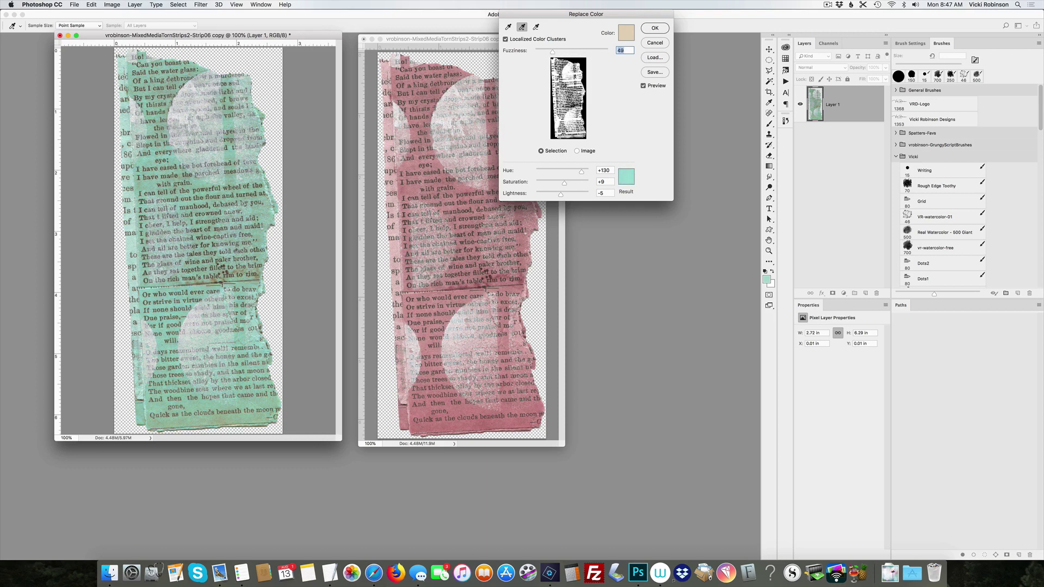
# Step: Increase the Replace Color fuzziness to 74
pyautogui.press('Up')
pyautogui.press('Up')
pyautogui.press('Up')
pyautogui.press('Up')
pyautogui.press('Up')
pyautogui.press('Up')
pyautogui.press('Up')
pyautogui.press('Up')
pyautogui.press('Up')
pyautogui.press('Up')
pyautogui.press('Up')
pyautogui.press('Up')
pyautogui.press('Up')
pyautogui.press('Up')
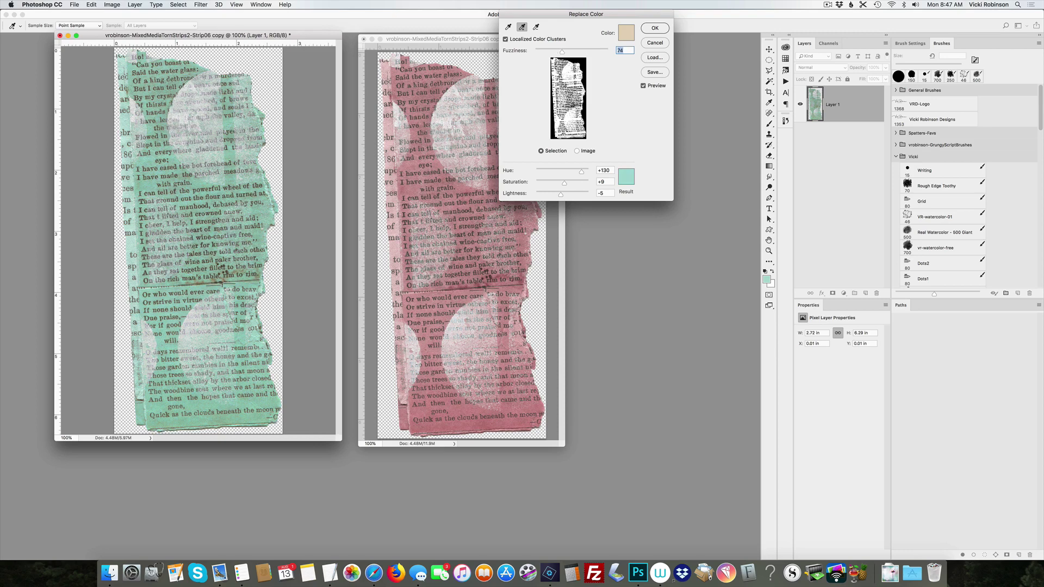
# Step: Set the fuzziness to 53, then add a darker tan sample from the fold in the middle of the strip and apply Replace Color
pyautogui.hotkey('shift', 'Down')
pyautogui.press('Down')
pyautogui.press('Down')
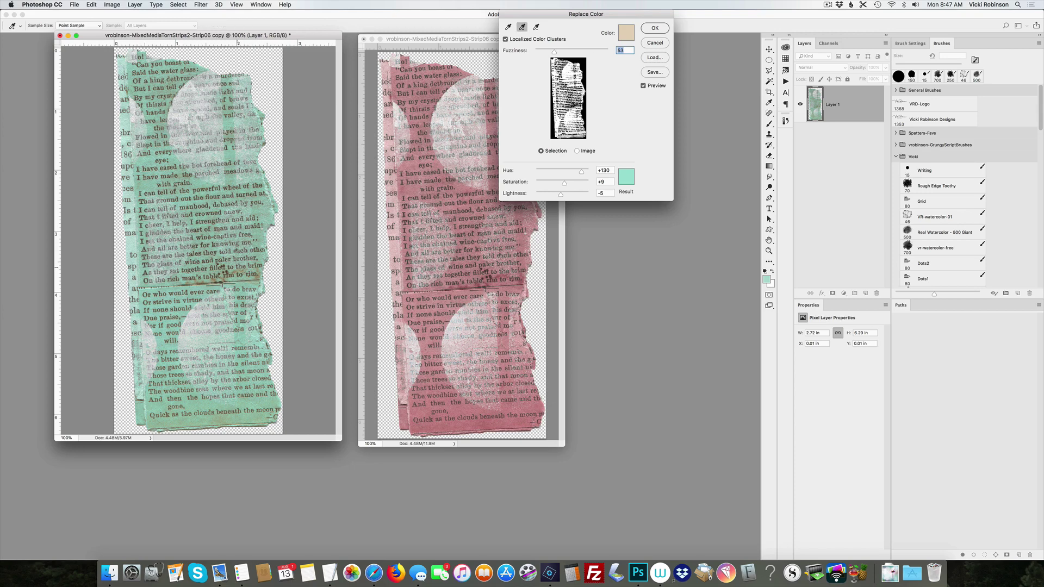
pyautogui.click(239, 275)
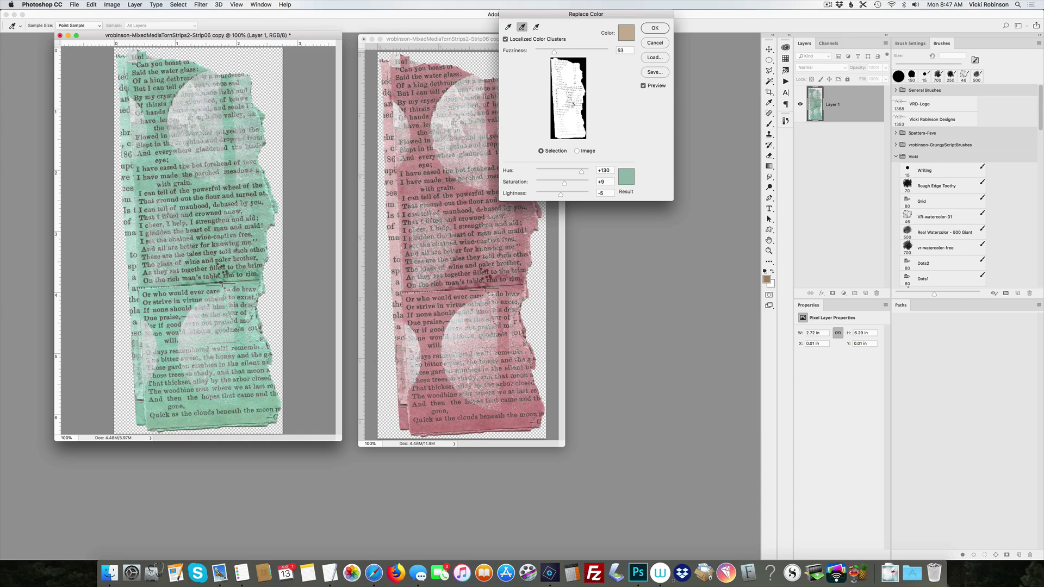
pyautogui.press('Return')
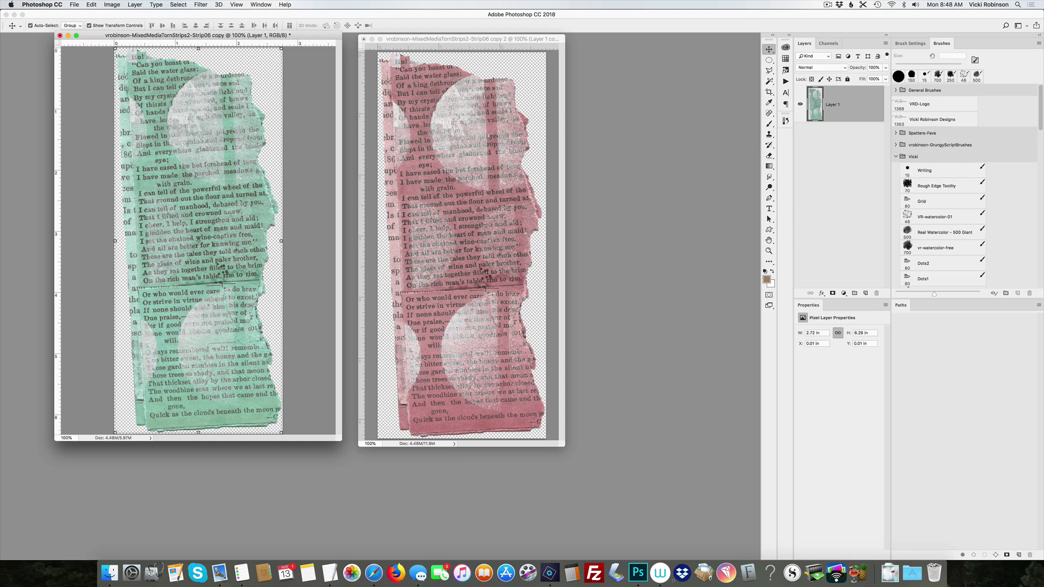
# Step: Start another Replace Color on Layer 1 and set its selection colour to light grey e1e2e1
pyautogui.click(112, 4)
pyautogui.moveTo(125, 27)
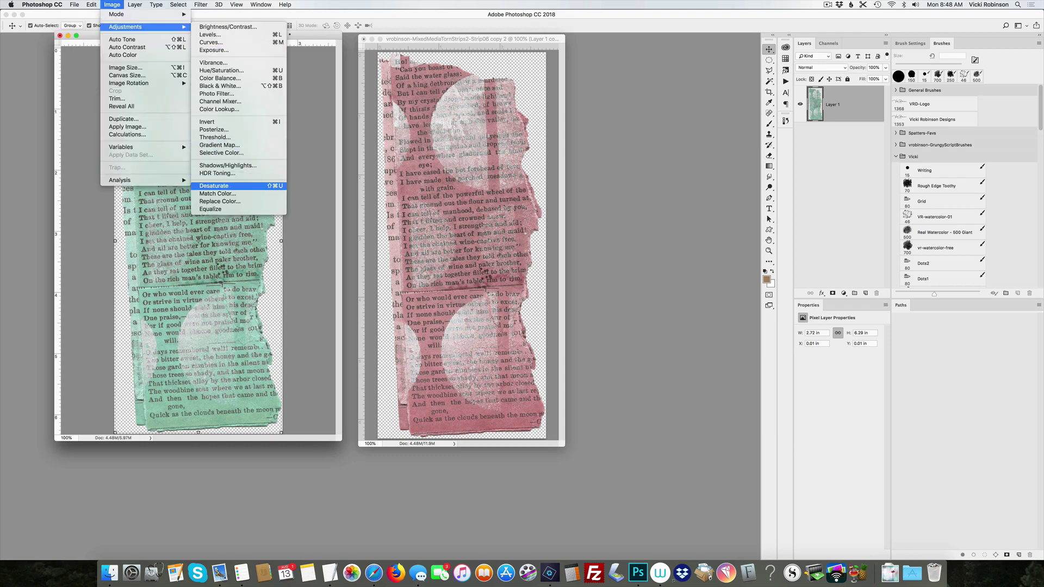
pyautogui.click(220, 201)
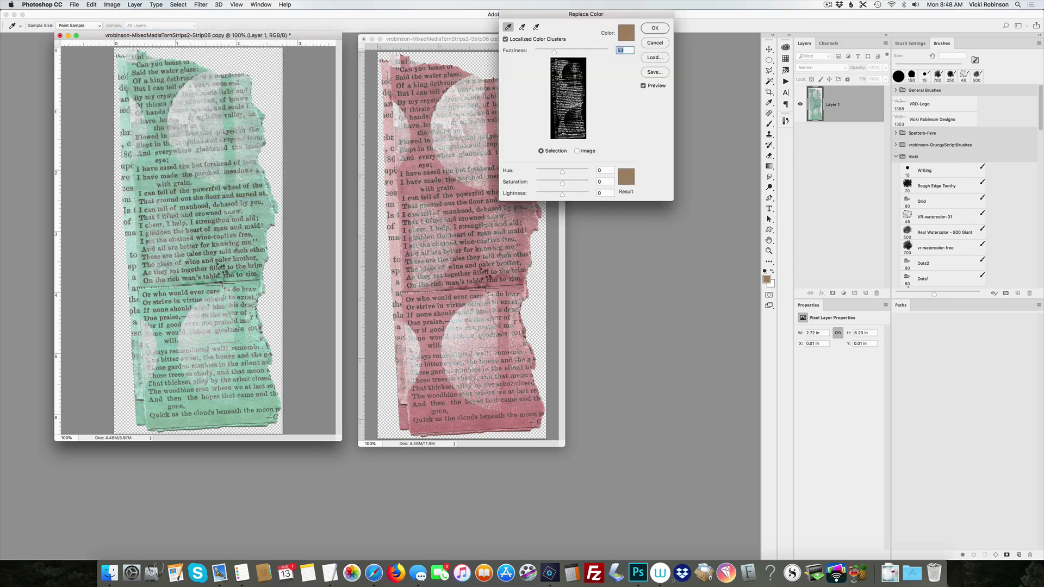
pyautogui.click(625, 32)
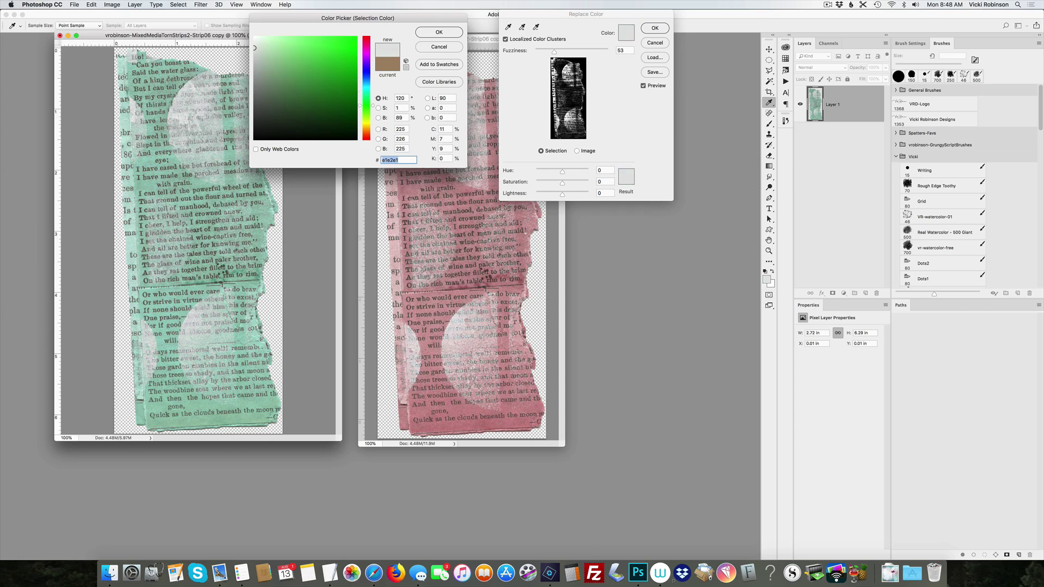
pyautogui.press('Return')
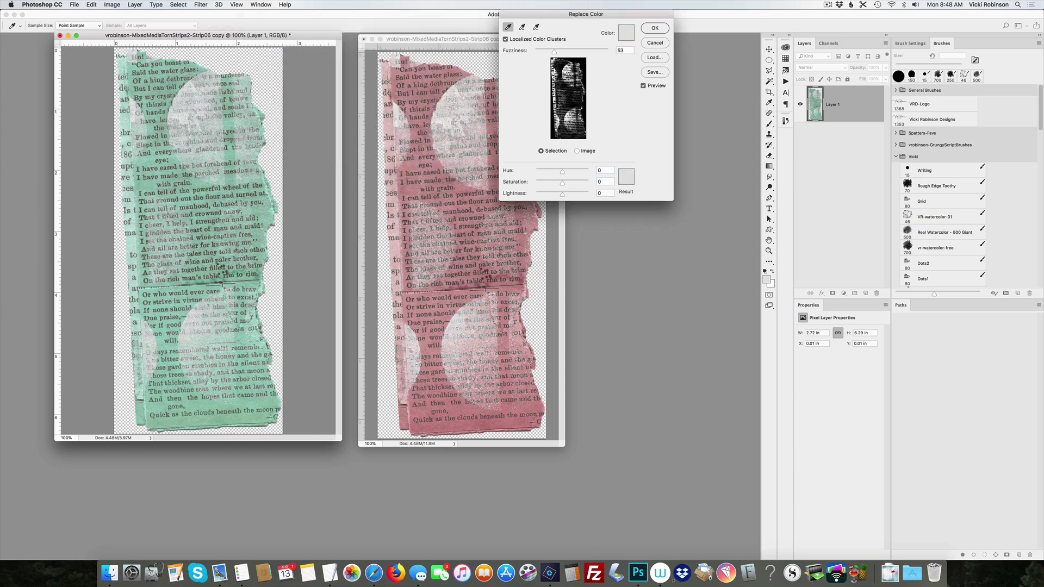
# Step: Set the Replace Color result colour to bright pink ec2e8c
pyautogui.click(626, 176)
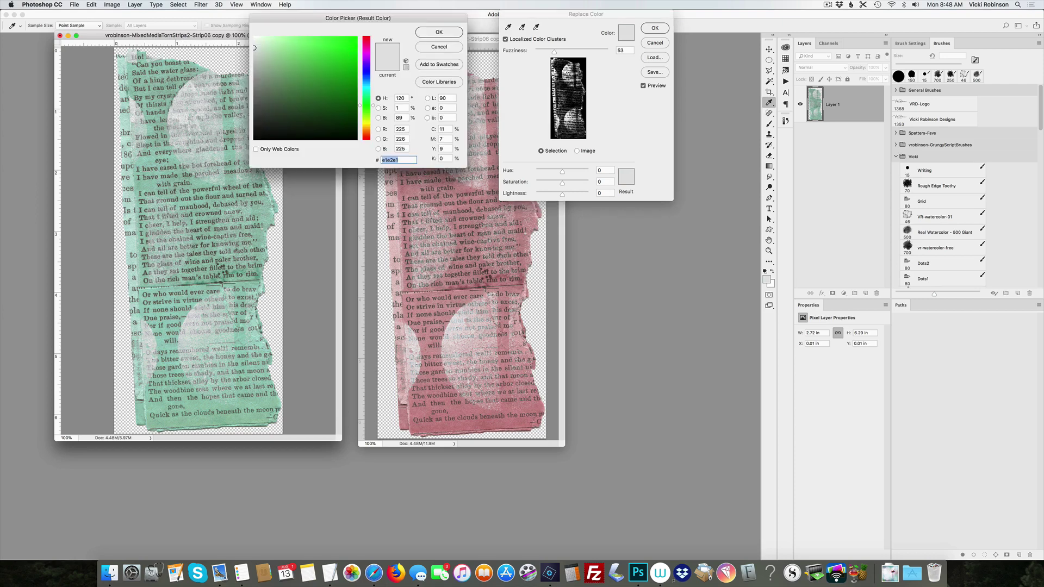
pyautogui.moveTo(367, 105); pyautogui.dragTo(367, 45)
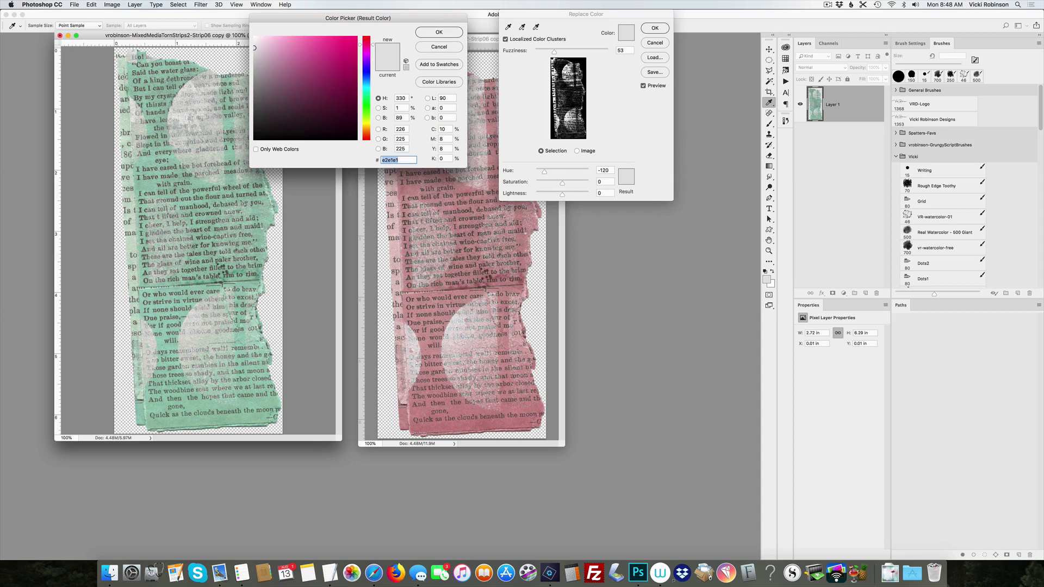
pyautogui.click(337, 43)
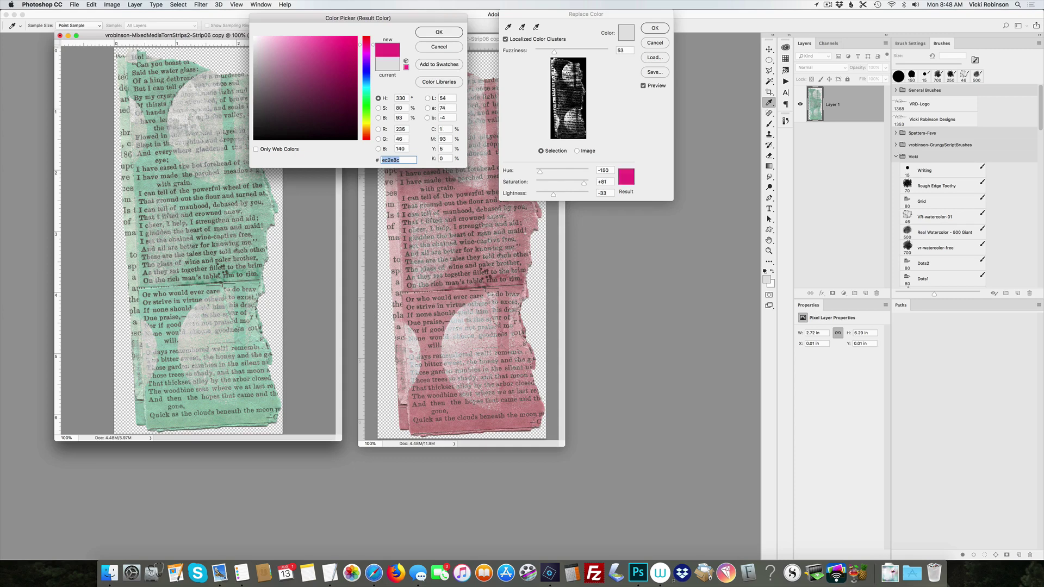
pyautogui.press('Return')
# Step: Try fuzziness values such as 48 and 35 for the grey-to-pink replacement, and cancel Replace Color
pyautogui.moveTo(555, 51)
pyautogui.mouseDown()
pyautogui.moveTo(588, 51)
pyautogui.moveTo(558, 51)
pyautogui.mouseUp()
pyautogui.hotkey('shift', 'Down')
pyautogui.press('Down')
pyautogui.press('Down')
pyautogui.press('Down')
pyautogui.press('Down')
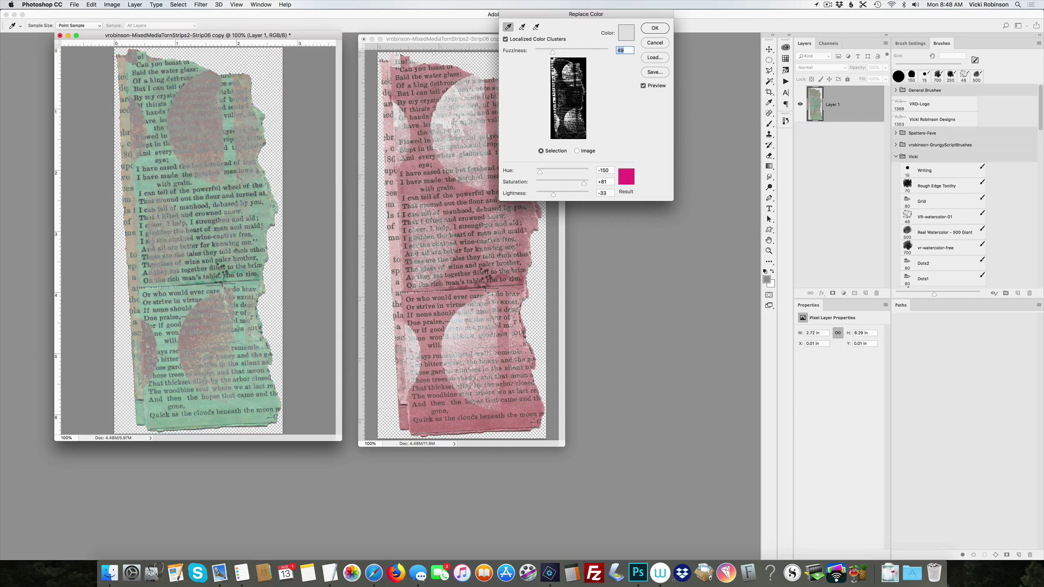
pyautogui.hotkey('shift', 'Down')
pyautogui.press('Down')
pyautogui.press('Down')
pyautogui.press('Down')
pyautogui.press('Down')
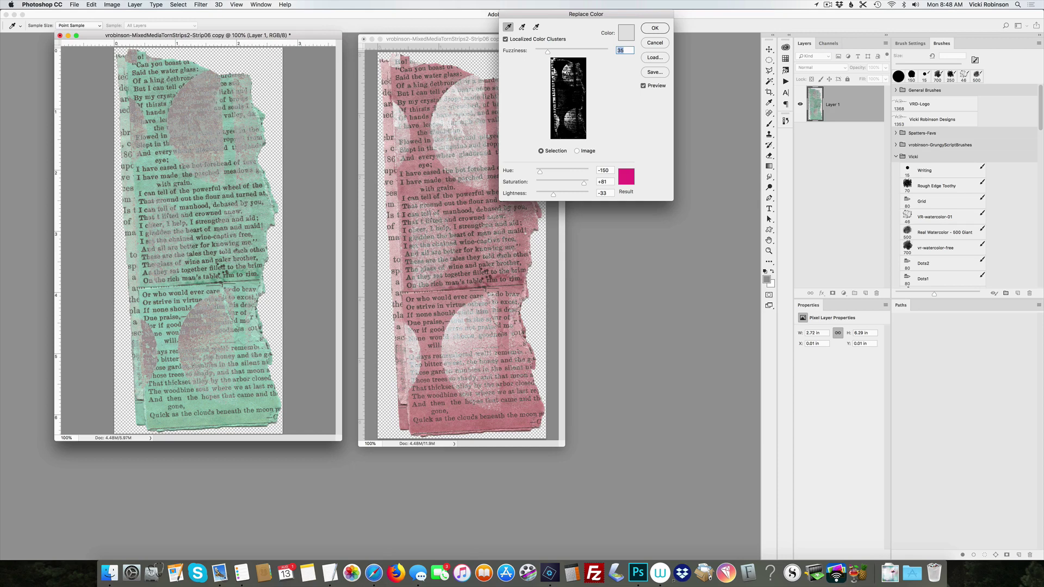
pyautogui.hotkey('shift', 'Up')
pyautogui.hotkey('shift', 'Up')
pyautogui.hotkey('shift', 'Up')
pyautogui.press('Down')
pyautogui.press('Down')
pyautogui.press('Escape')
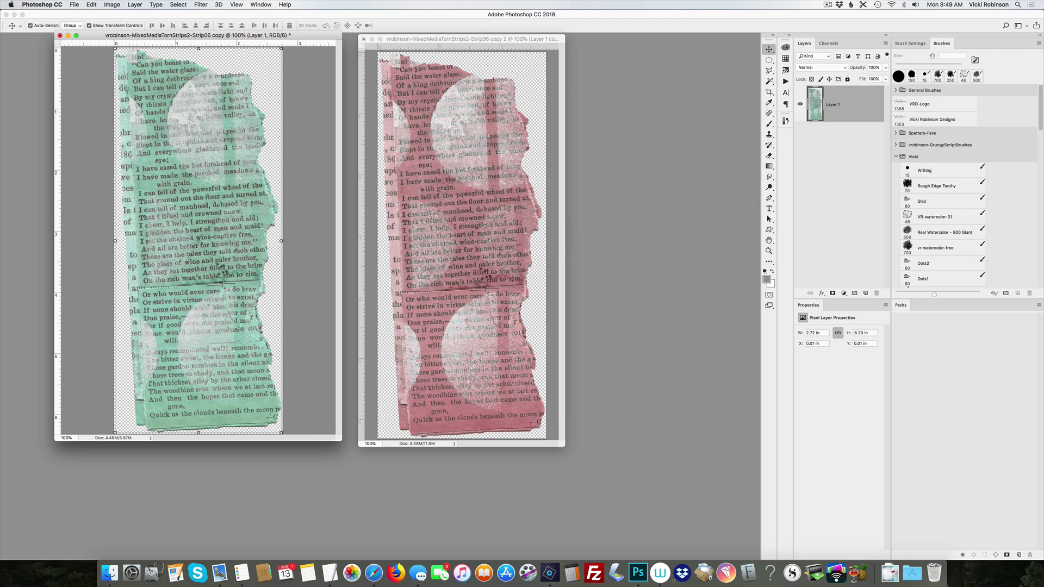
# Step: Review the colour range choices of the Hue/Saturation 1 adjustment layer in the Strip06 copy 2 document
pyautogui.click(435, 40)
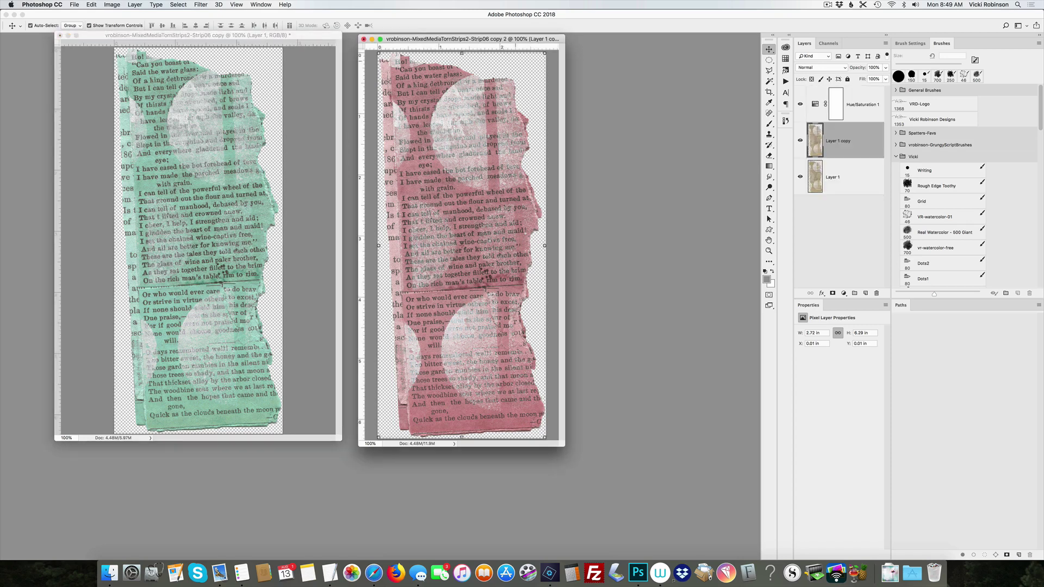
pyautogui.click(862, 105)
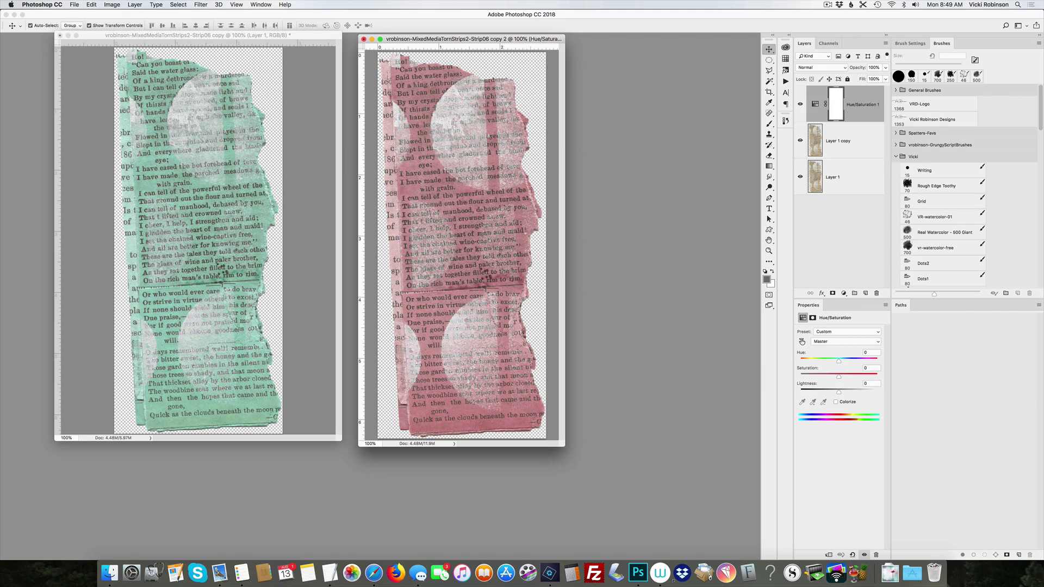
pyautogui.click(845, 341)
pyautogui.click(844, 341)
# Step: Return to the Strip06 copy document, open Replace Color for a comparison, and cancel it
pyautogui.click(198, 36)
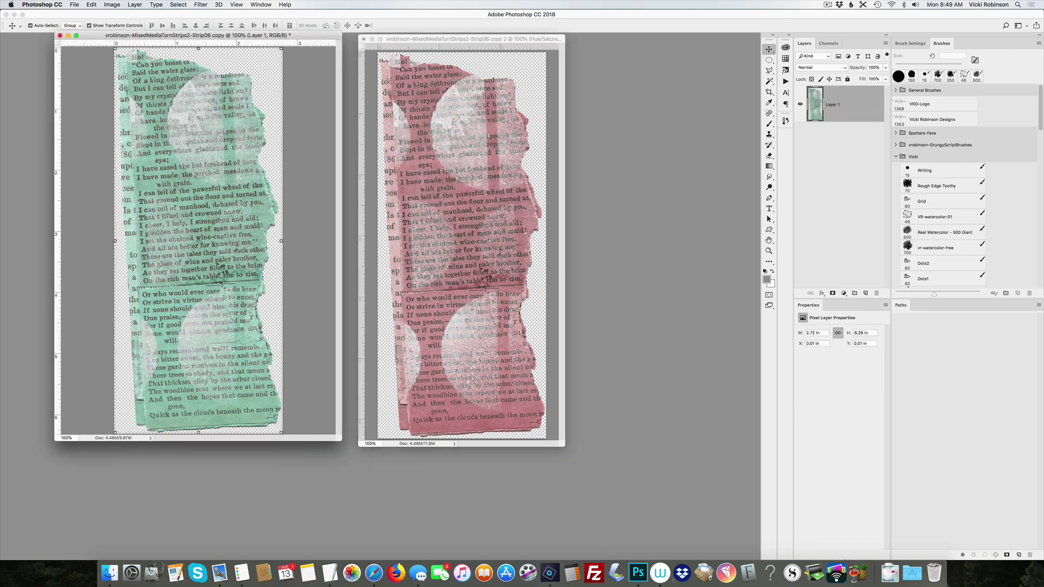
pyautogui.click(112, 4)
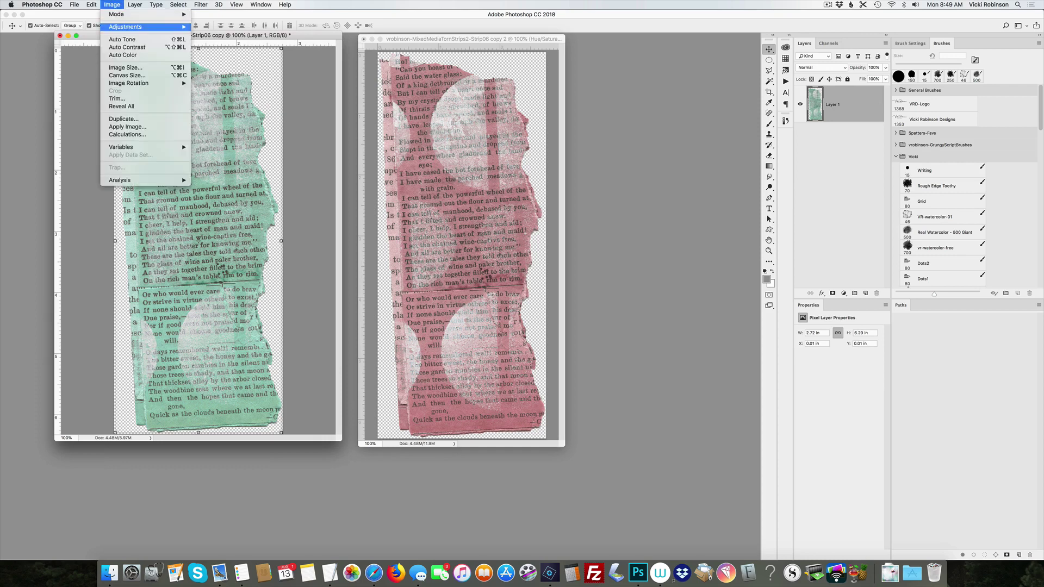
pyautogui.moveTo(125, 26)
pyautogui.click(220, 201)
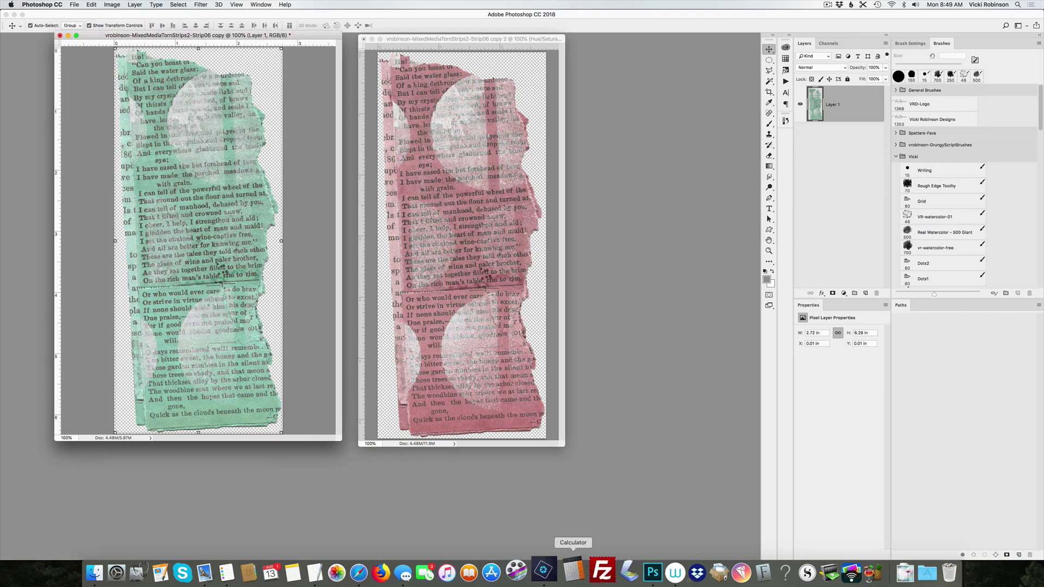
# Step: Switch to Photoshop Elements and add a Hue/Saturation adjustment layer to the Strip06 copy document
pyautogui.click(550, 572)
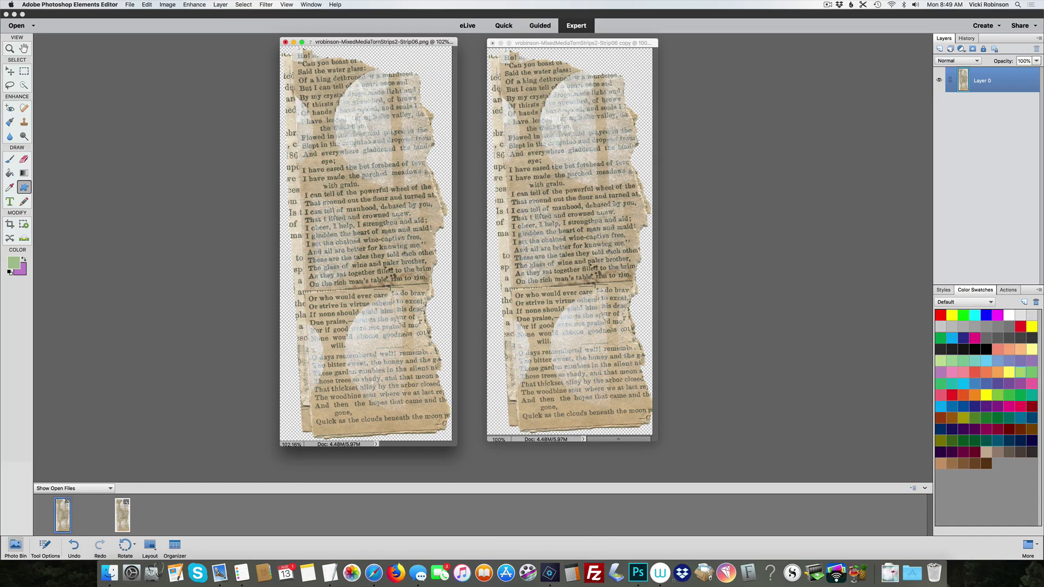
pyautogui.hotkey('ctrl', 'Tab')
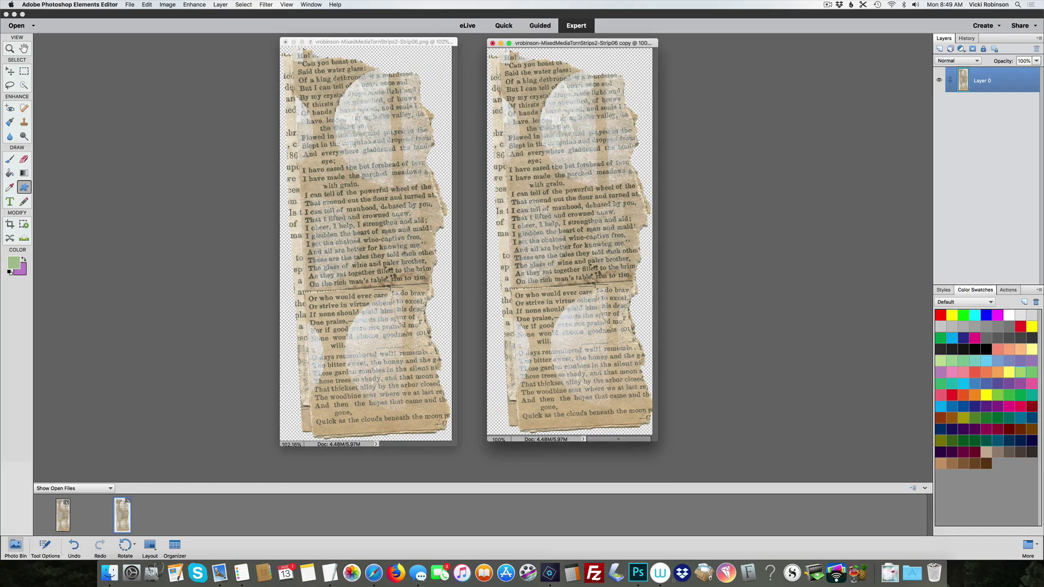
pyautogui.click(961, 48)
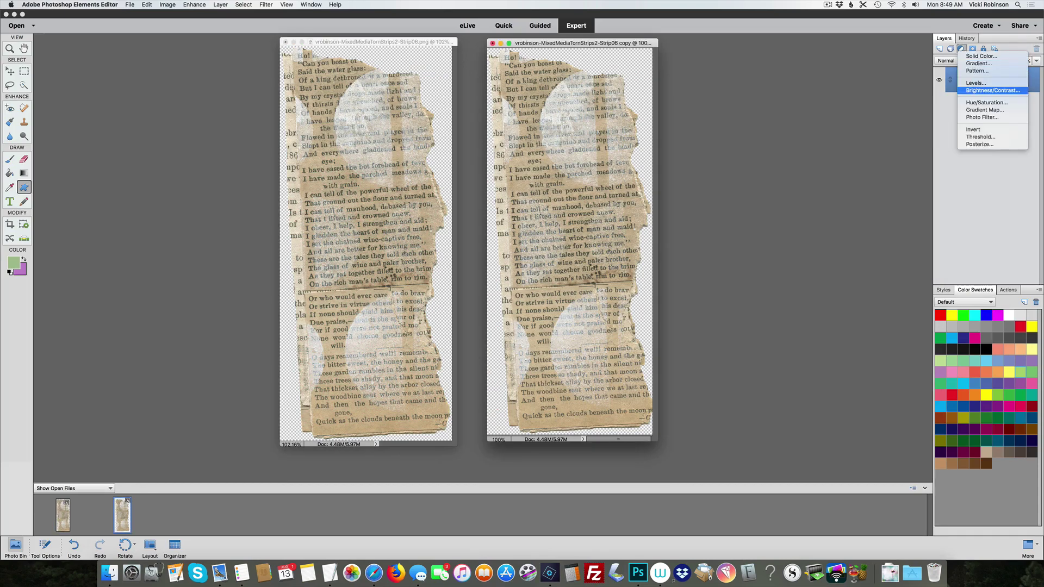
pyautogui.press('Return')
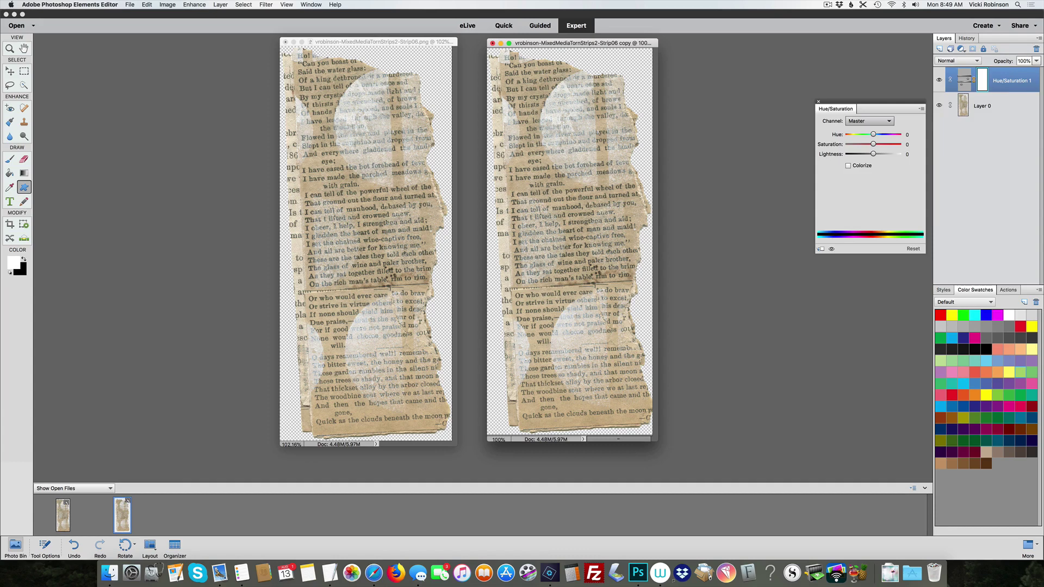
# Step: Adjust the Yellows channel of the Hue/Saturation layer to hue +169, saturation -67 and lightness +35
pyautogui.click(869, 121)
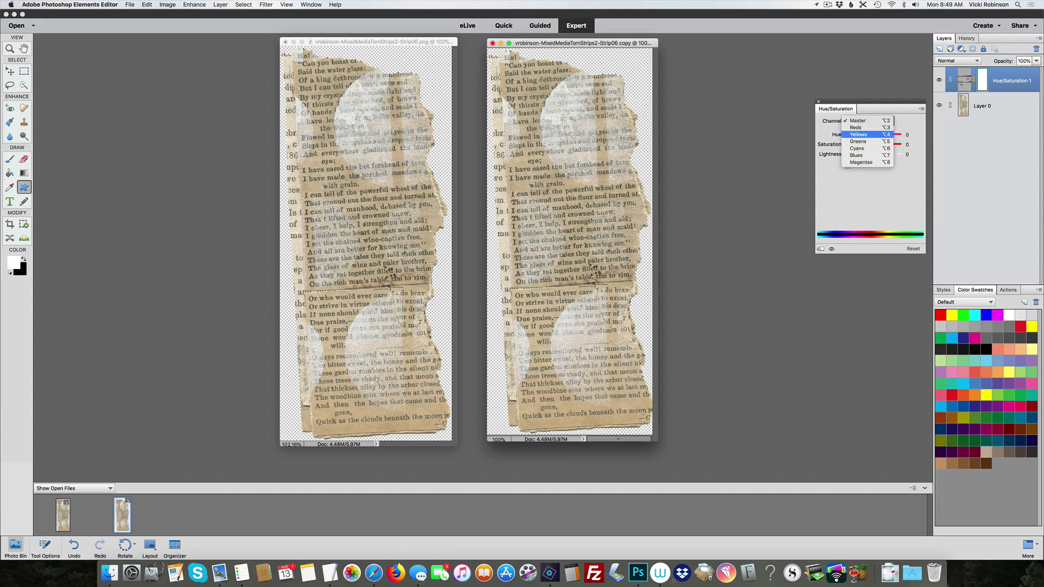
pyautogui.press('Return')
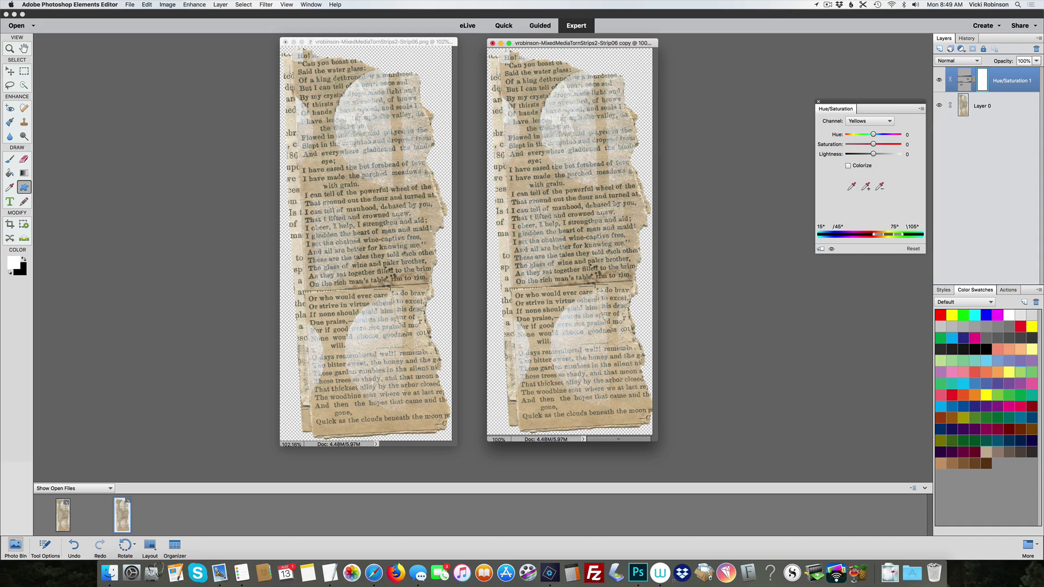
pyautogui.moveTo(874, 134); pyautogui.dragTo(883, 154)
pyautogui.press('Tab')
pyautogui.write('41')
pyautogui.hotkey('shift', 'Tab')
pyautogui.write('-67')
# Step: Extend the Yellows colour range to run from 277° to 92°, and close the Hue/Saturation settings
pyautogui.moveTo(872, 234)
pyautogui.mouseDown()
pyautogui.moveTo(845, 234)
pyautogui.moveTo(884, 234)
pyautogui.mouseUp()
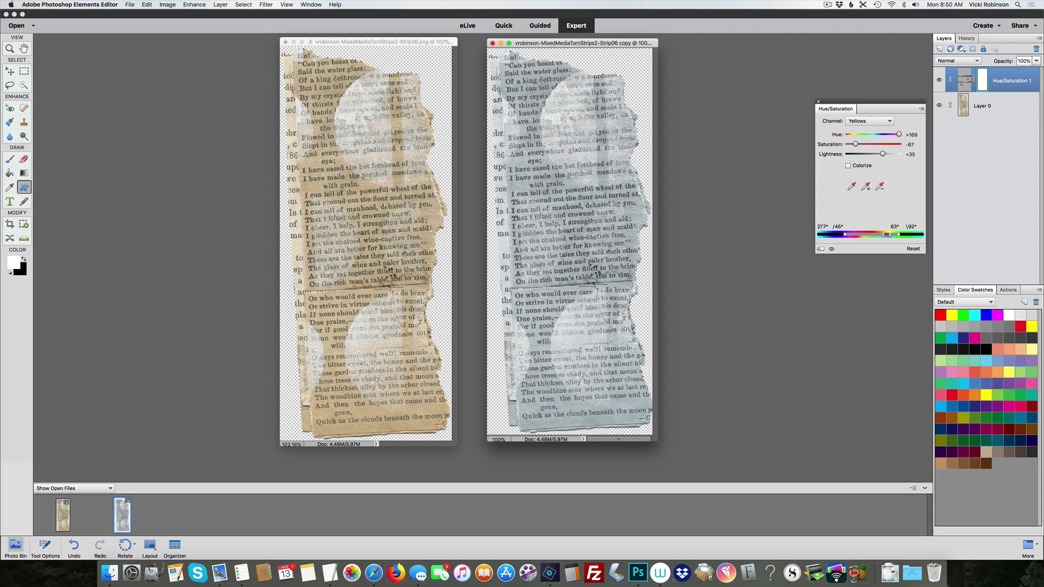
pyautogui.click(913, 134)
pyautogui.click(819, 101)
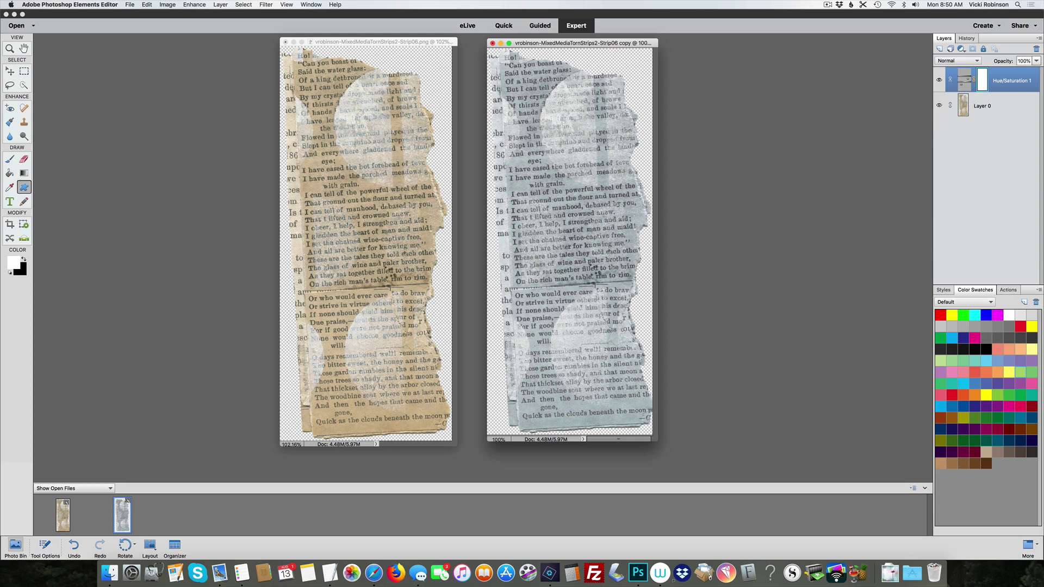
# Step: Switch to the original Strip06.png document, open Replace Color for its layer, and move the dialog clear of the strip
pyautogui.hotkey('ctrl', 'Tab')
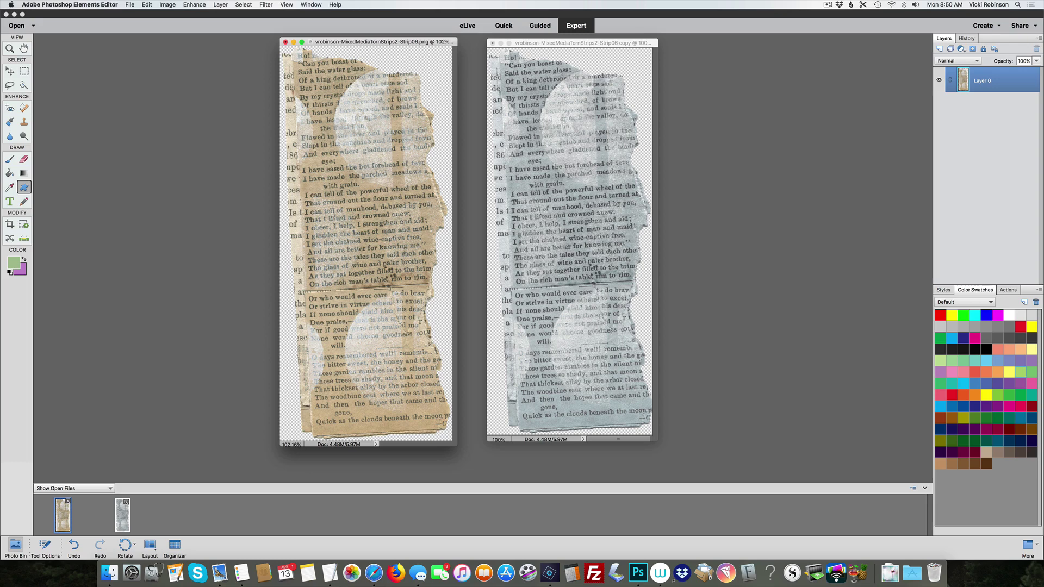
pyautogui.click(167, 5)
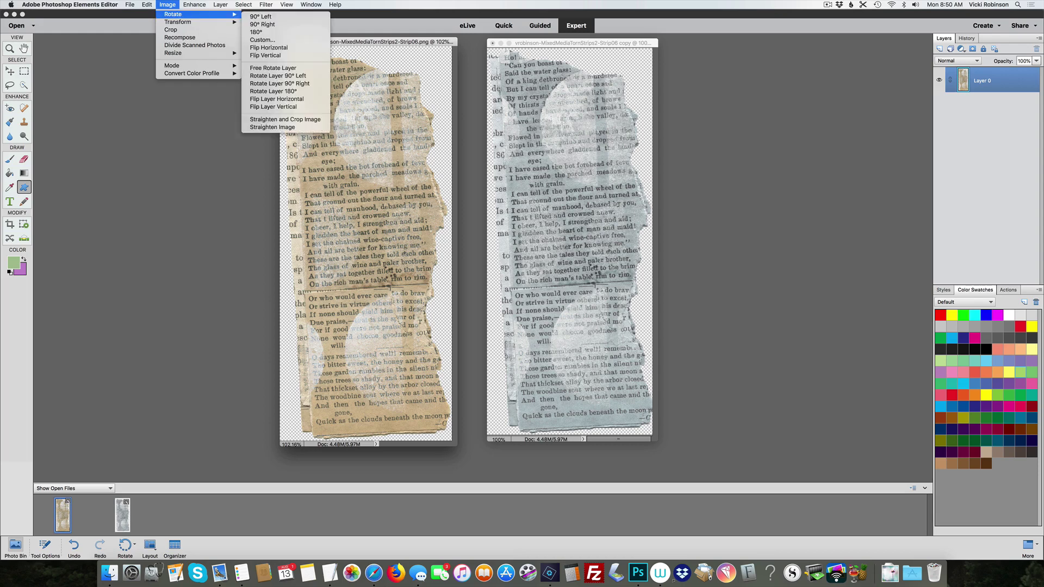
pyautogui.moveTo(194, 4)
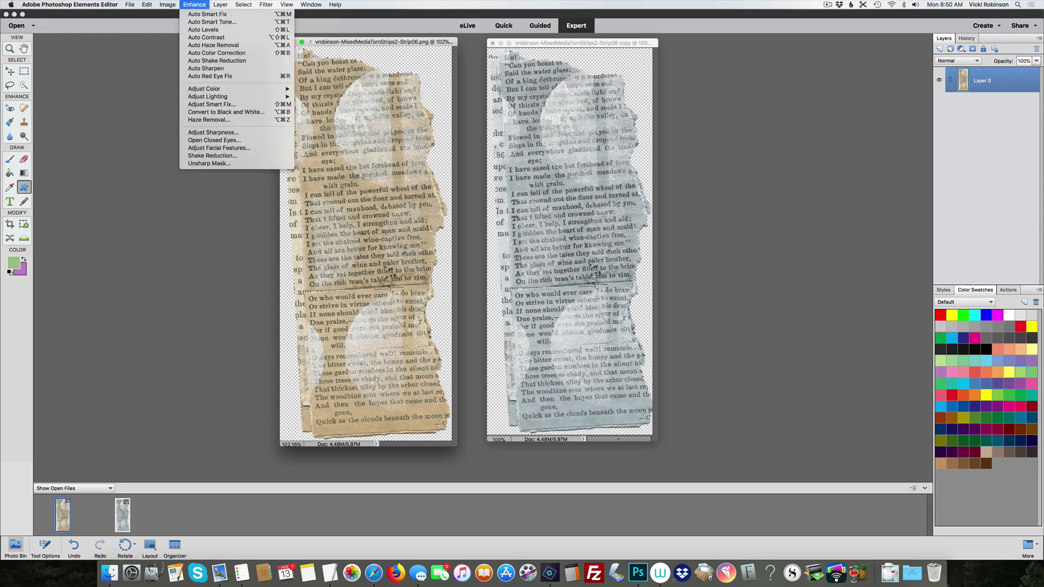
pyautogui.moveTo(218, 89)
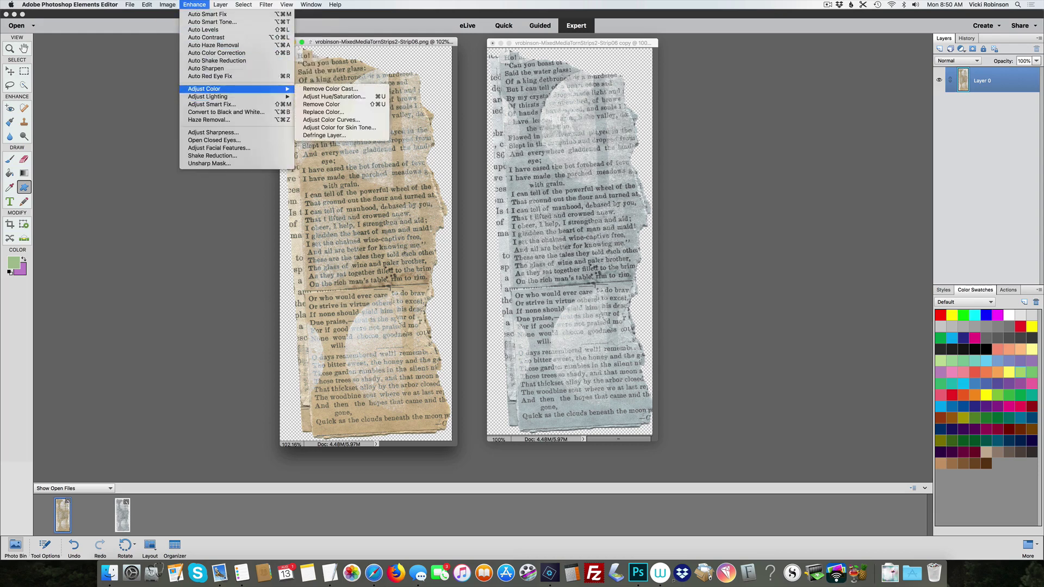
pyautogui.click(324, 113)
pyautogui.moveTo(414, 88); pyautogui.dragTo(570, 57)
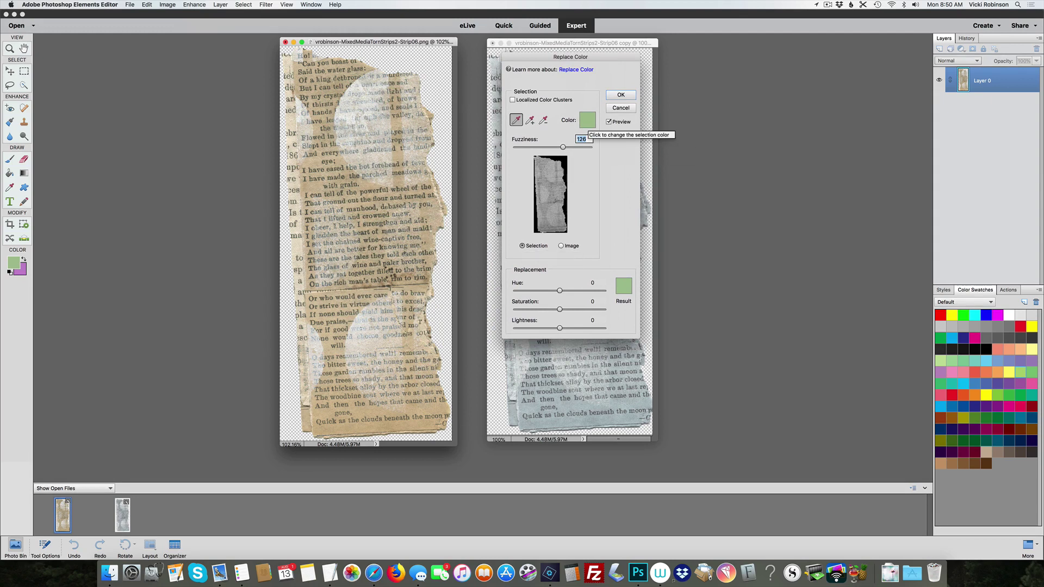
# Step: Set the Replace Color selection colour to tan c8b798 and add a darker tan sampled from the strip's lower part
pyautogui.click(588, 121)
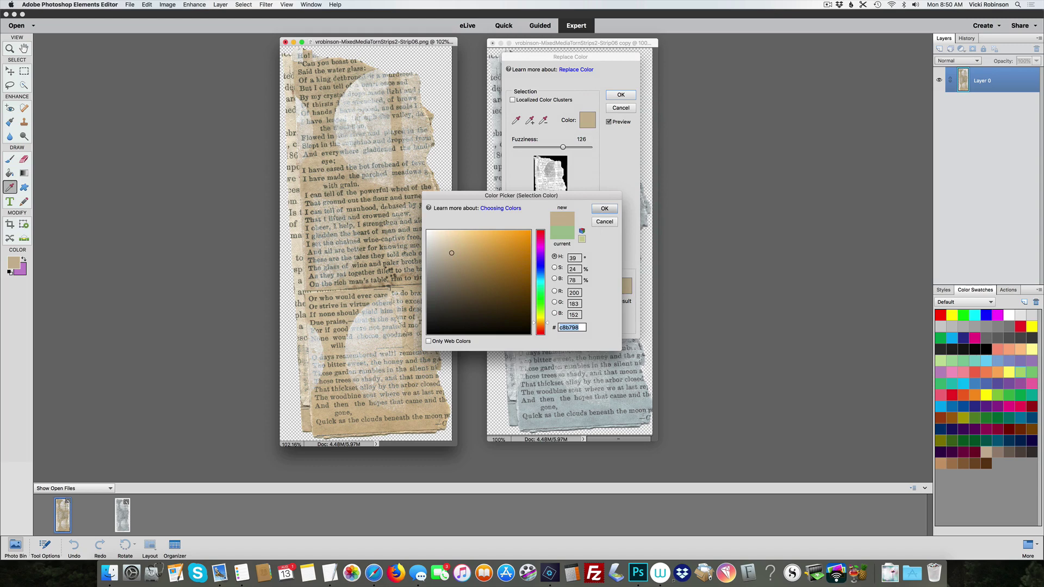
pyautogui.press('Return')
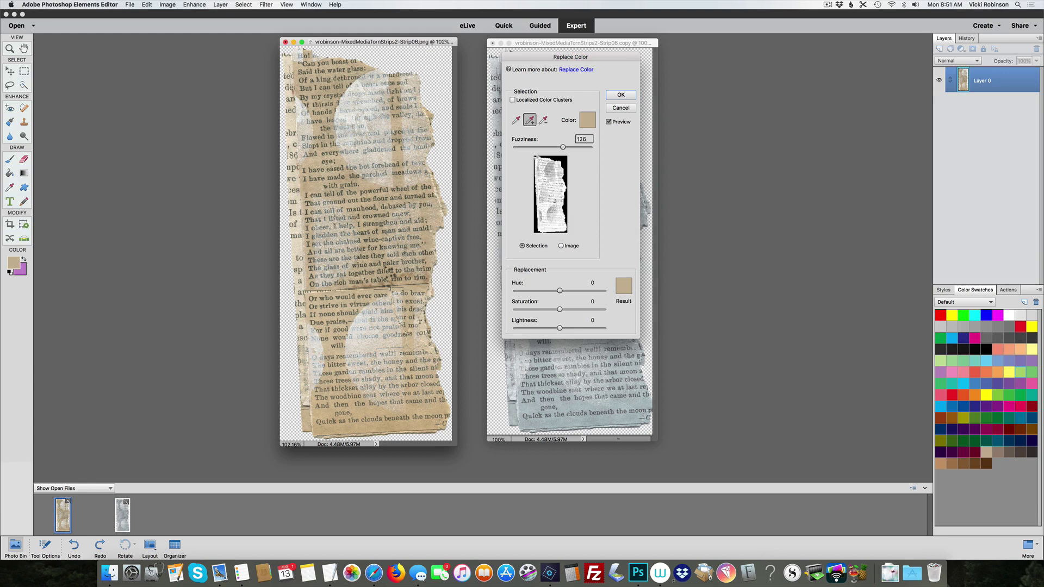
pyautogui.click(375, 391)
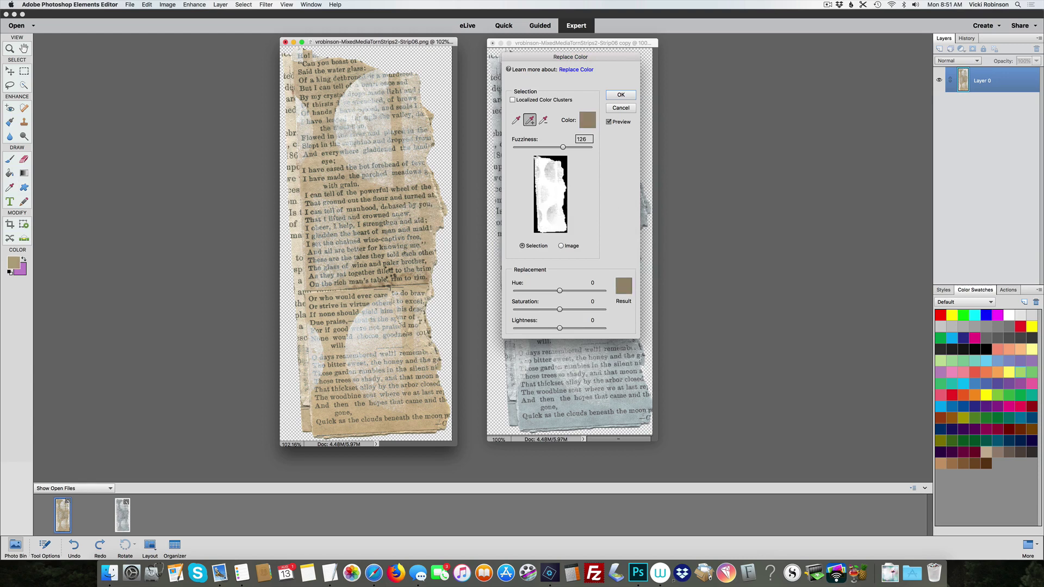
# Step: Try light green swatches for the Replace Color result and accept the green 82ca9c
pyautogui.click(623, 286)
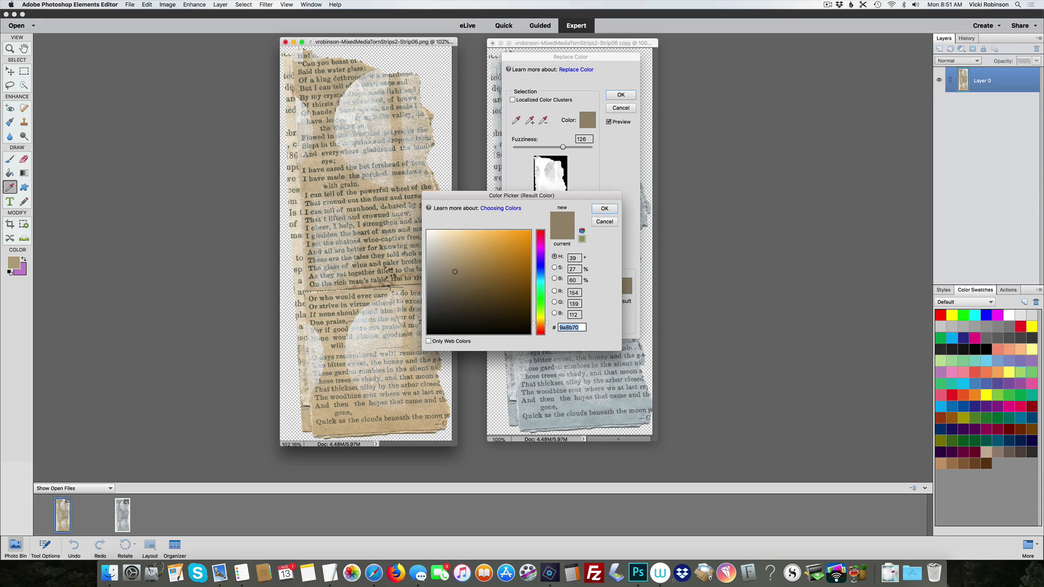
pyautogui.click(940, 360)
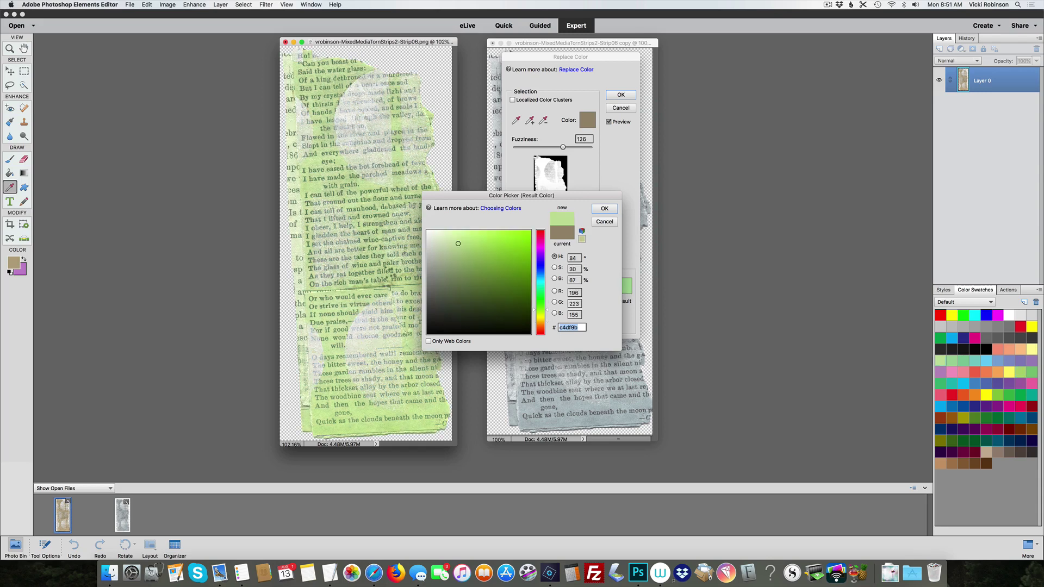
pyautogui.click(952, 360)
pyautogui.click(963, 361)
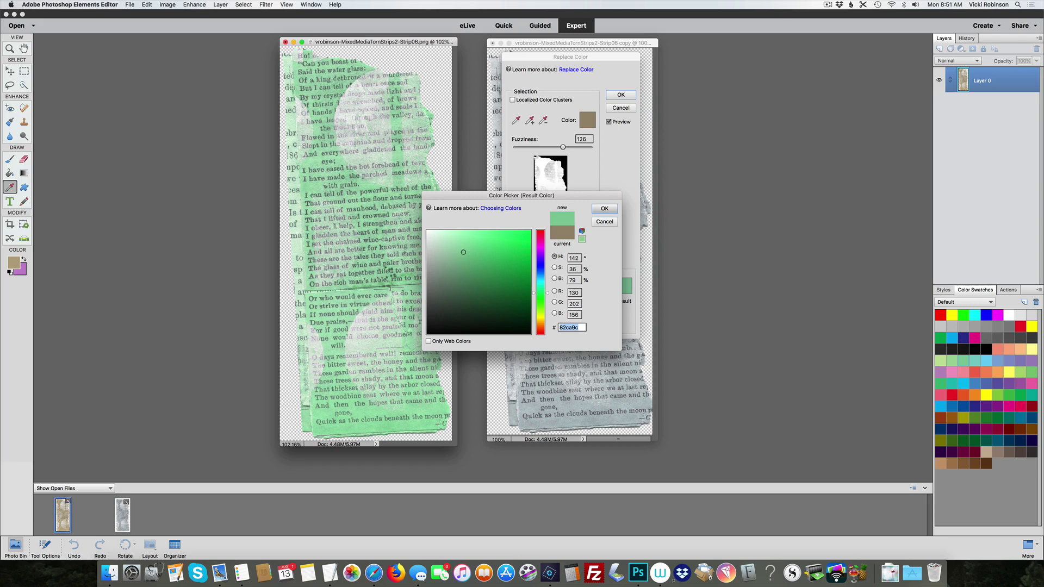
pyautogui.click(605, 208)
# Step: Try lower and higher Fuzziness values, settle on about 97, and apply the colour replacement
pyautogui.moveTo(563, 147); pyautogui.dragTo(532, 147)
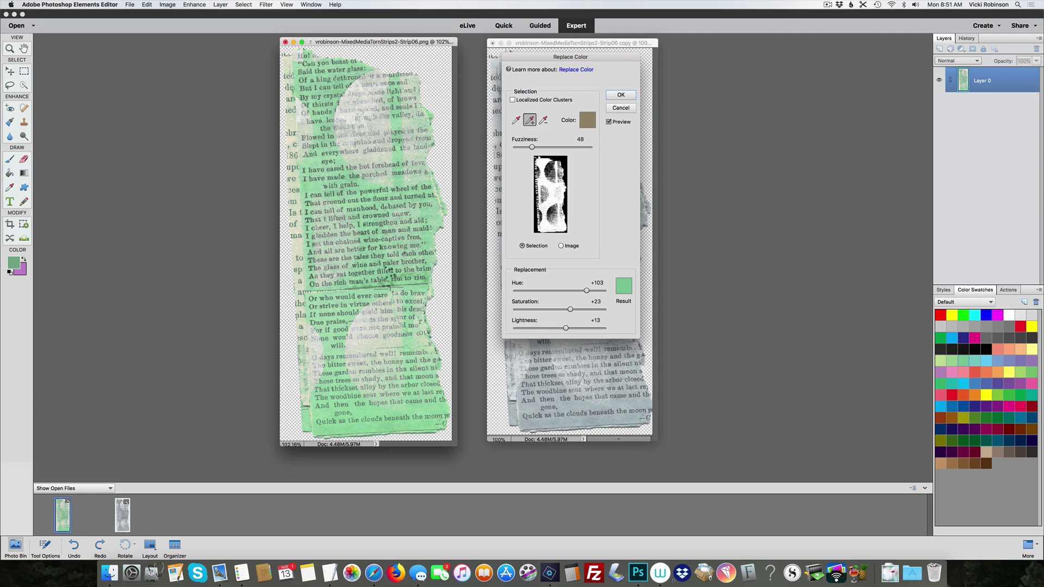
pyautogui.moveTo(532, 147); pyautogui.dragTo(544, 147)
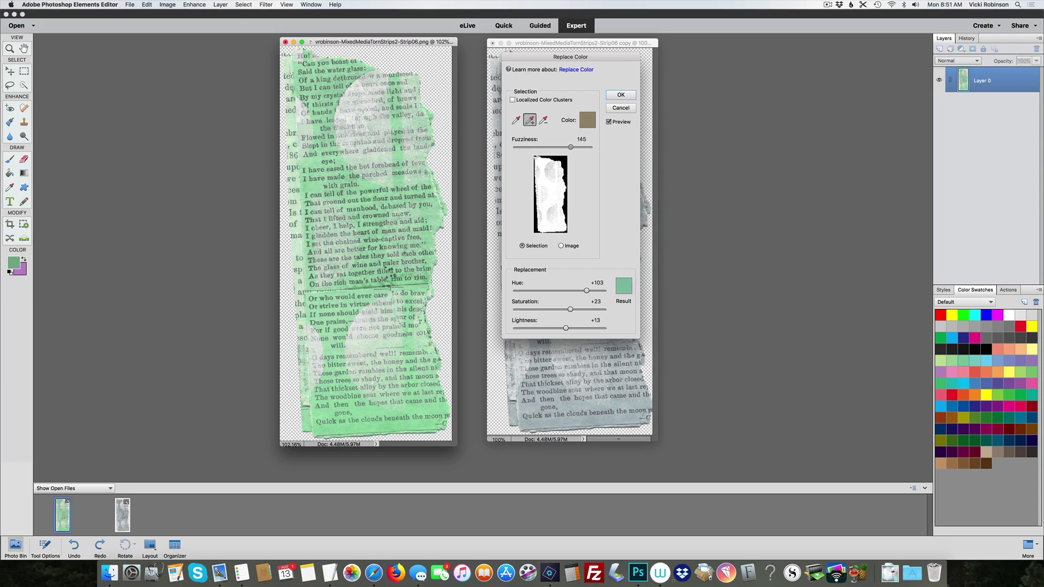
pyautogui.moveTo(544, 147); pyautogui.dragTo(523, 147)
pyautogui.moveTo(523, 147); pyautogui.dragTo(551, 147)
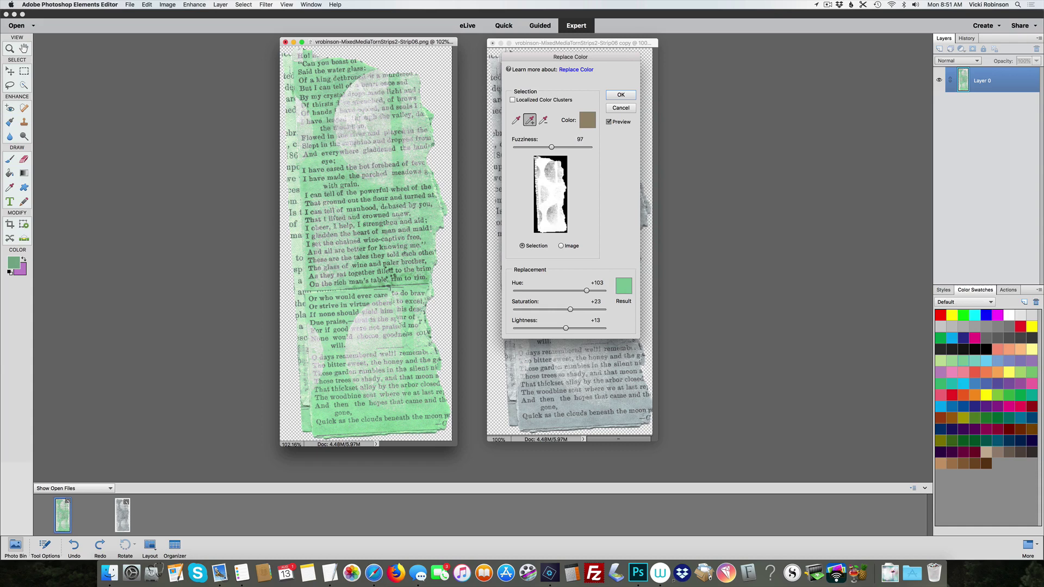
pyautogui.moveTo(551, 147); pyautogui.dragTo(554, 147)
pyautogui.press('Return')
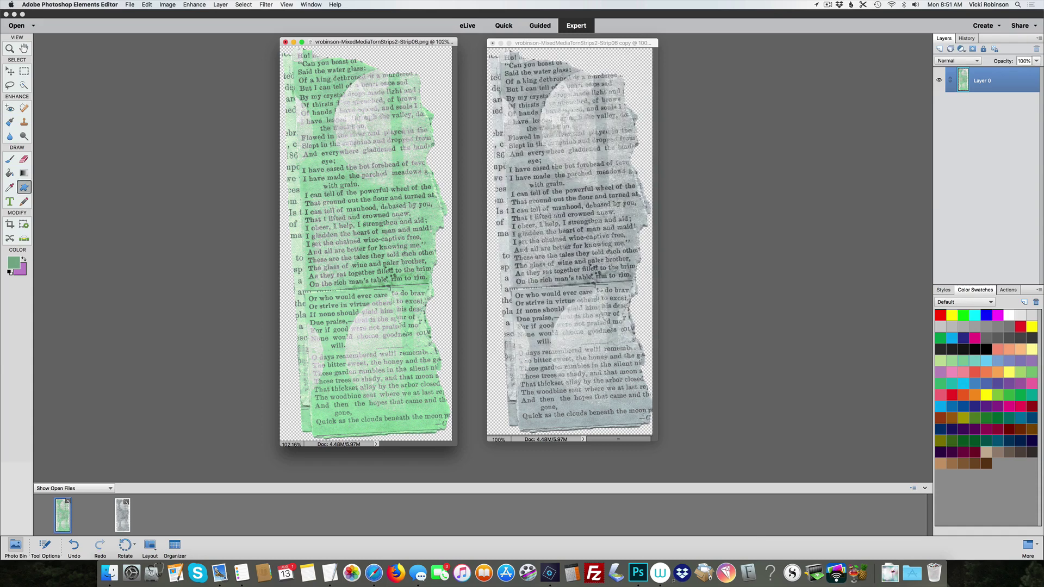